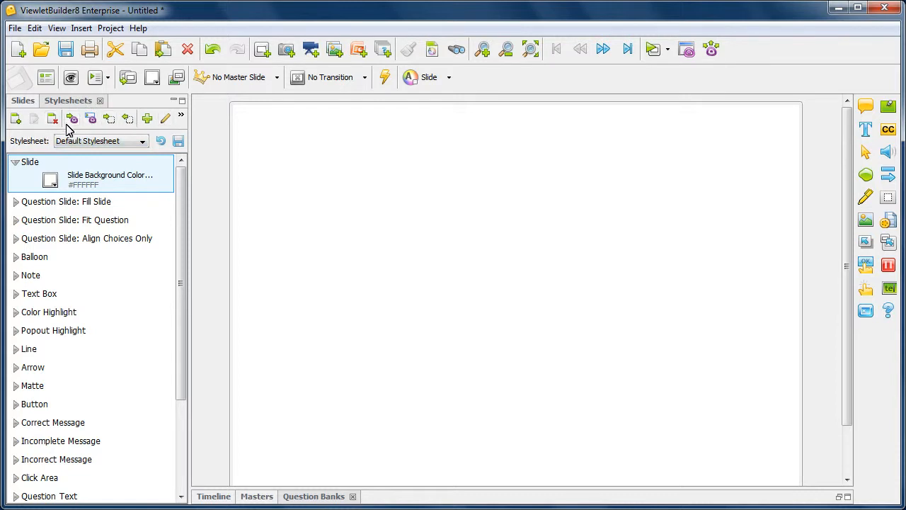
- With the Default Stylesheet selected, create a new stylesheet named Course 101 without password protection
left_click(142, 142)
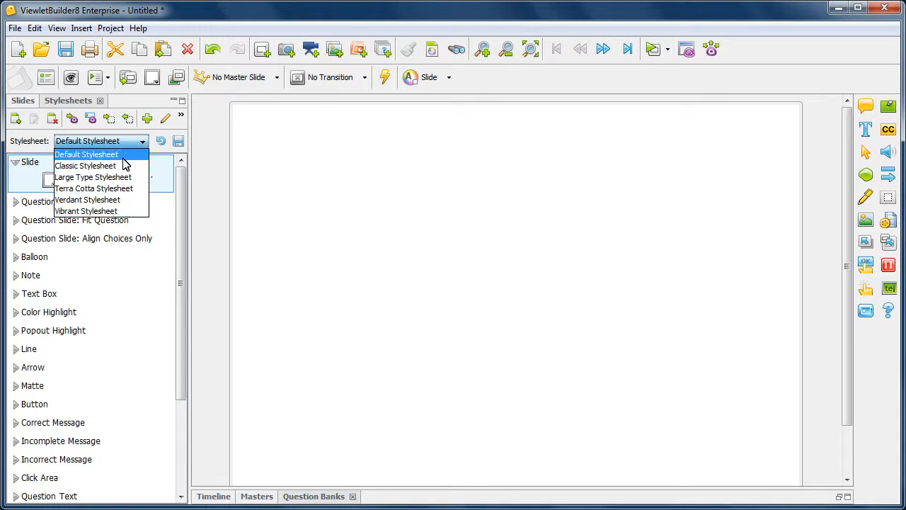
left_click(100, 155)
left_click(15, 119)
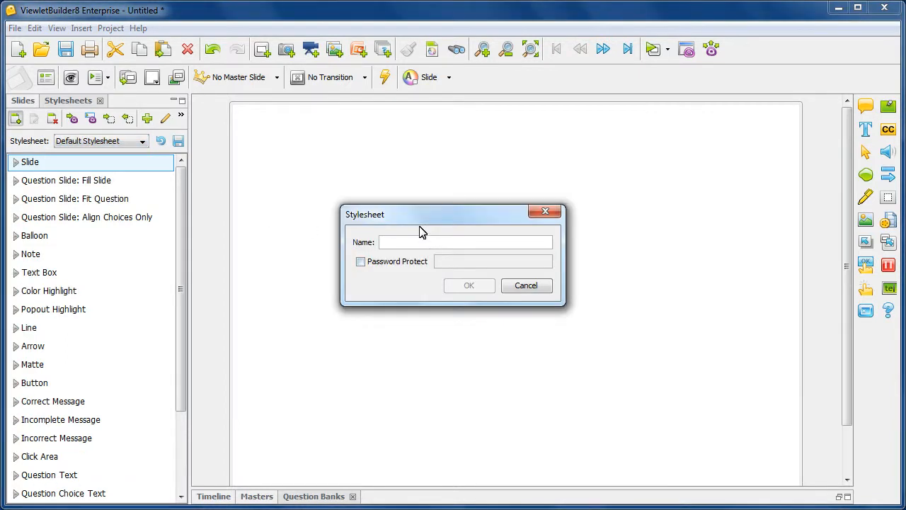
left_click_drag(422, 210, 412, 129)
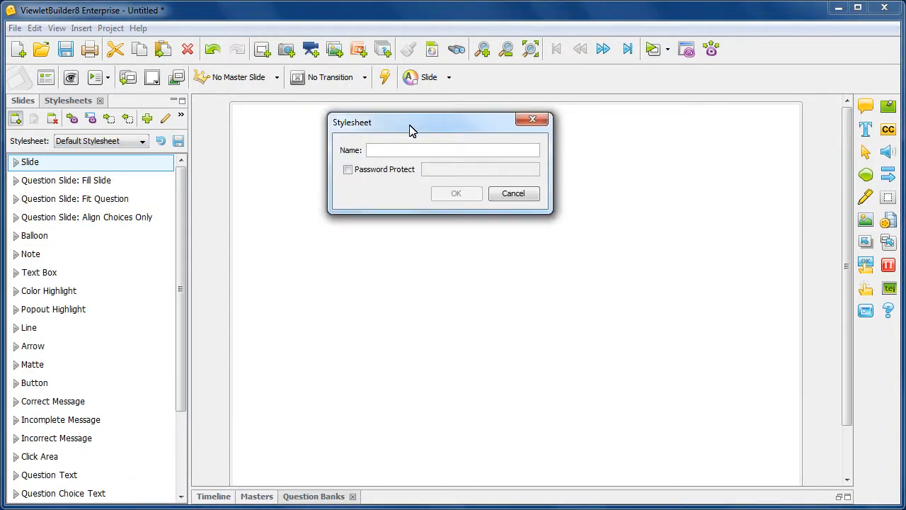
type("Course 101")
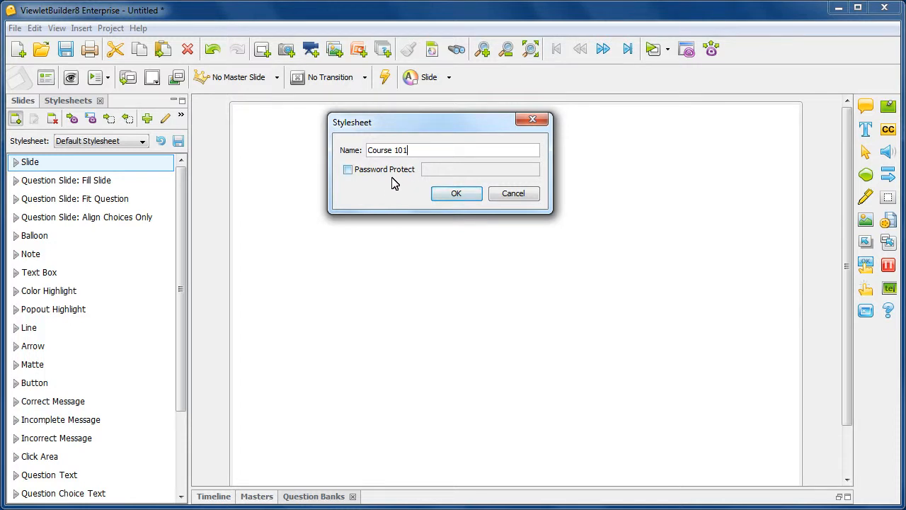
left_click(462, 196)
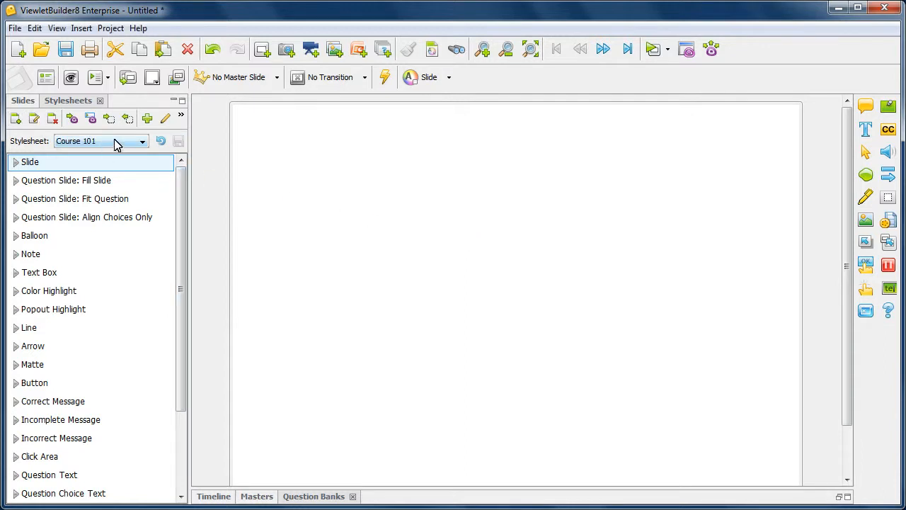
- Choose the Course 101 stylesheet from the available stylesheets and delete it
left_click(143, 144)
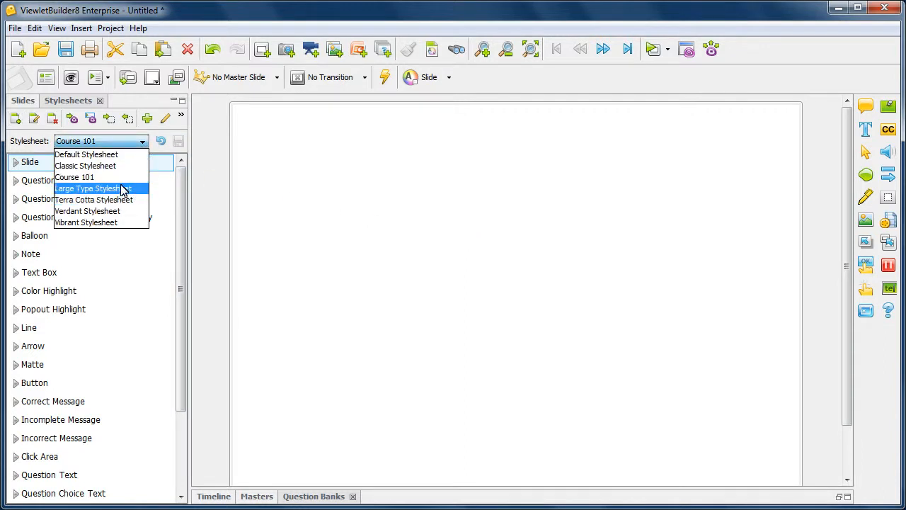
left_click(126, 177)
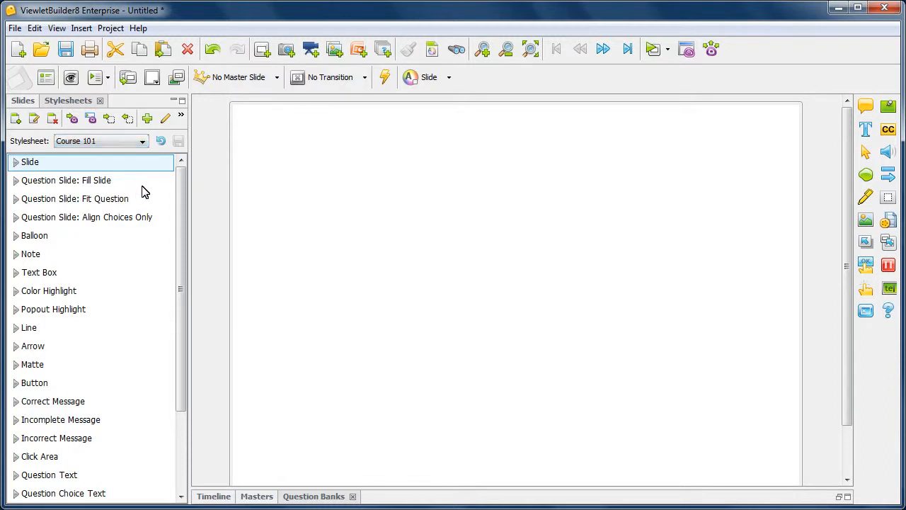
left_click(52, 118)
left_click(424, 278)
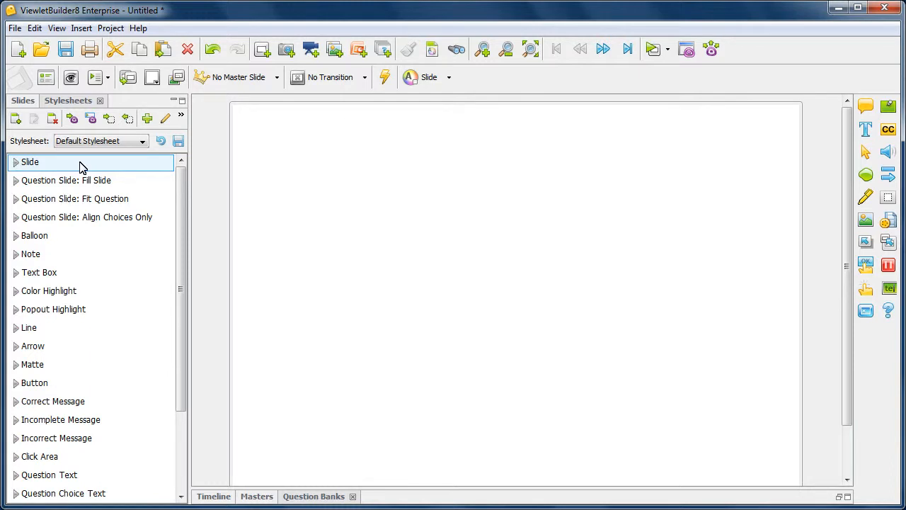
- Set the Slide style's background color in the Default Stylesheet to the Qarbon gradient
left_click(15, 164)
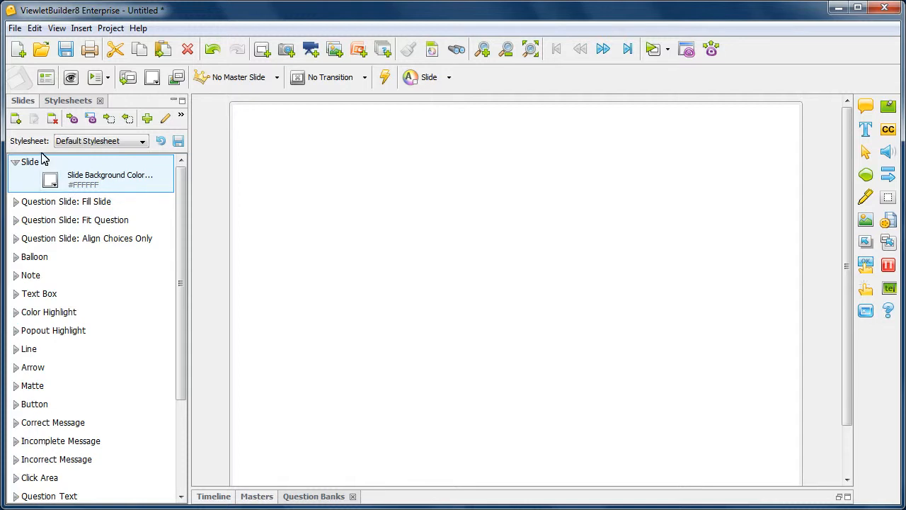
left_click(22, 100)
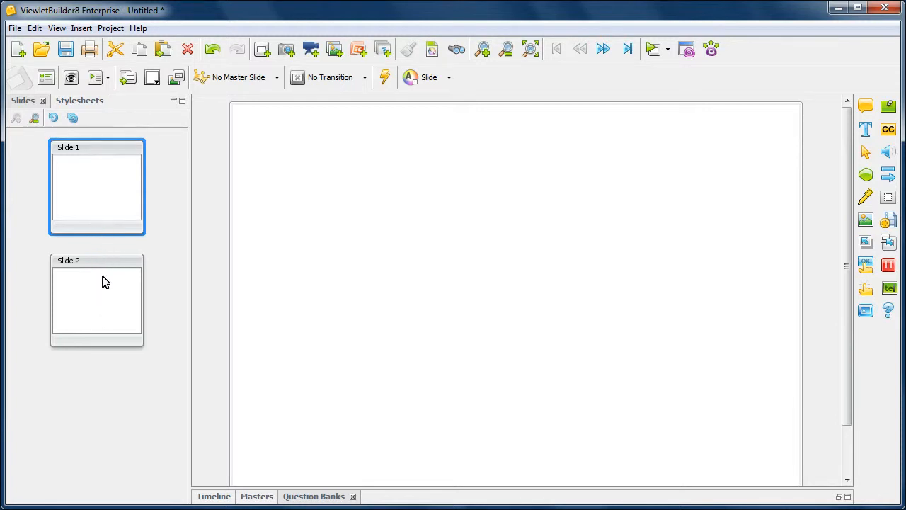
left_click(70, 100)
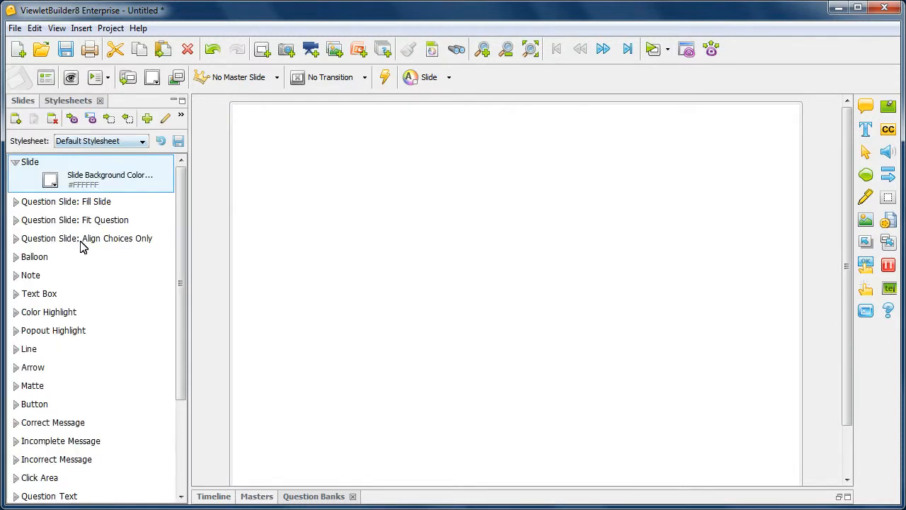
left_click(50, 180)
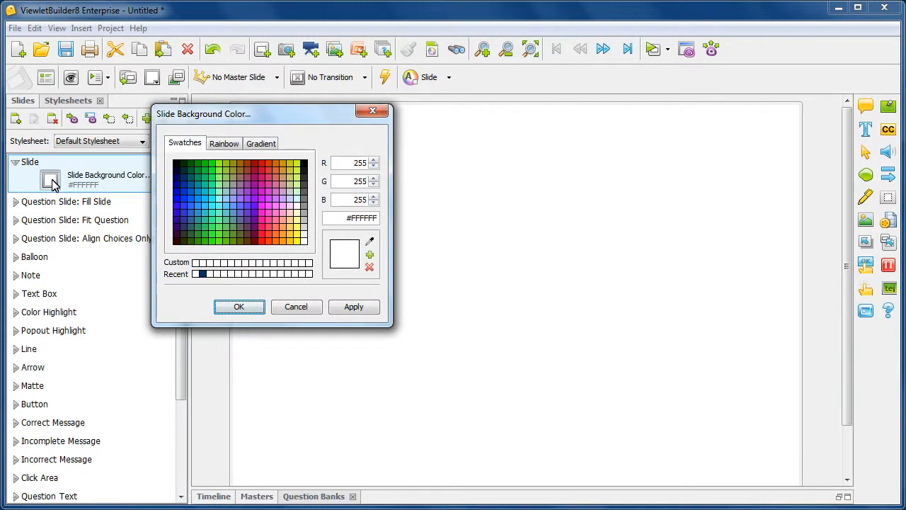
left_click(260, 144)
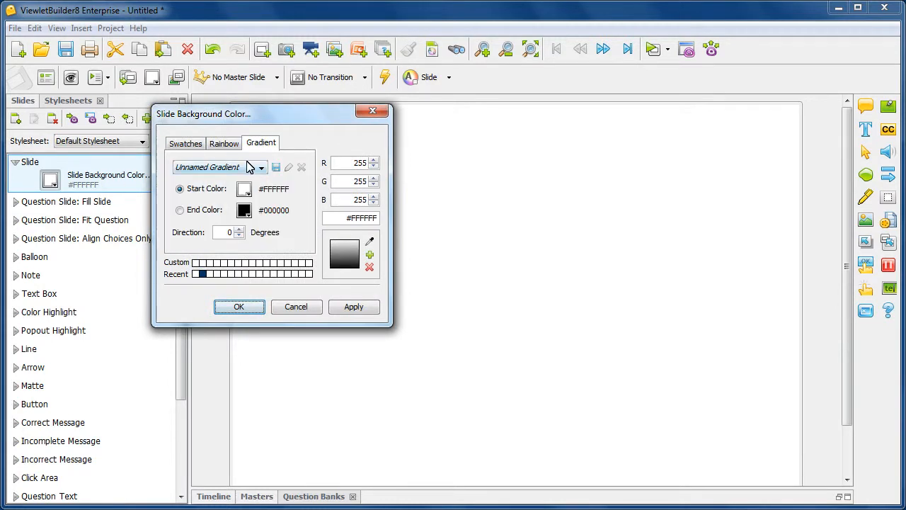
left_click(250, 167)
left_click(225, 193)
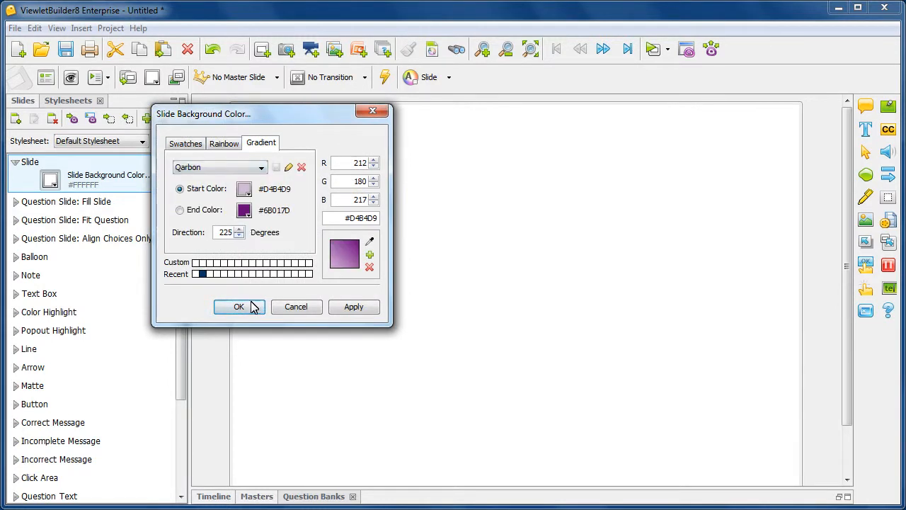
left_click(239, 307)
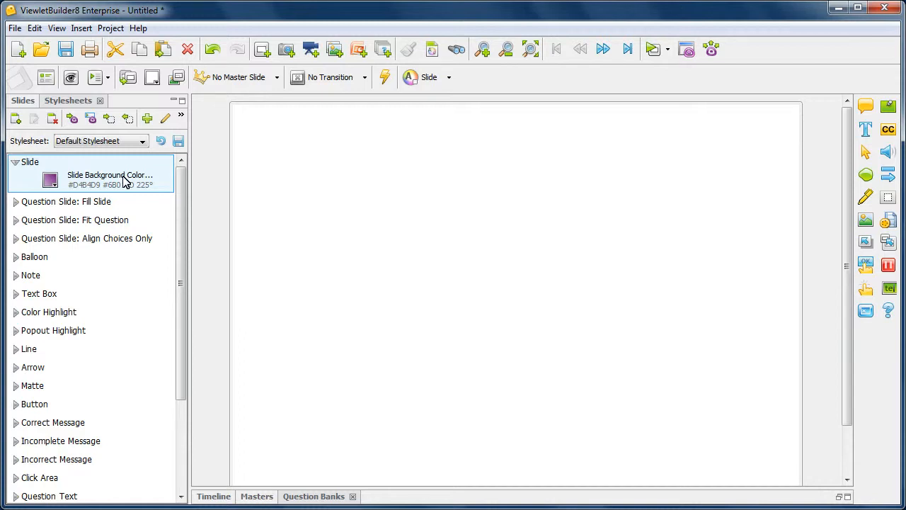
- Apply the Default Stylesheet to the whole project and check the slide thumbnails
left_click(72, 120)
left_click(439, 280)
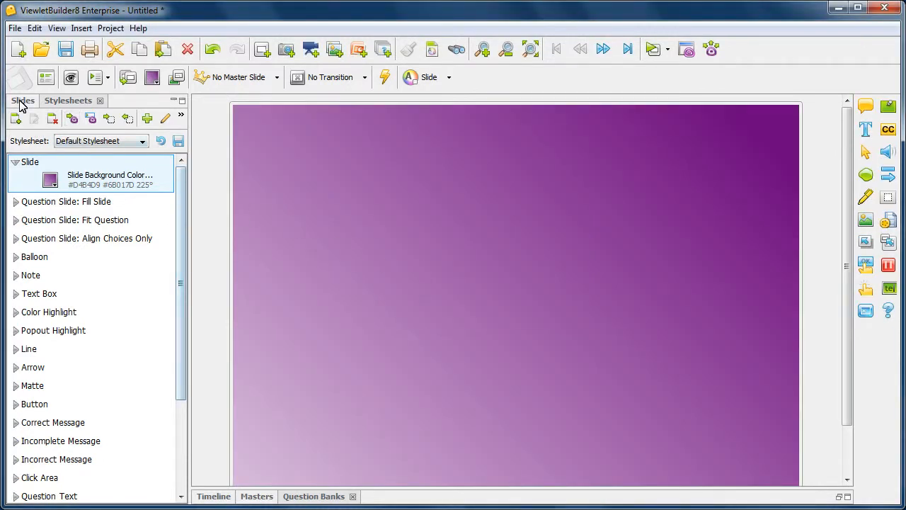
left_click(22, 101)
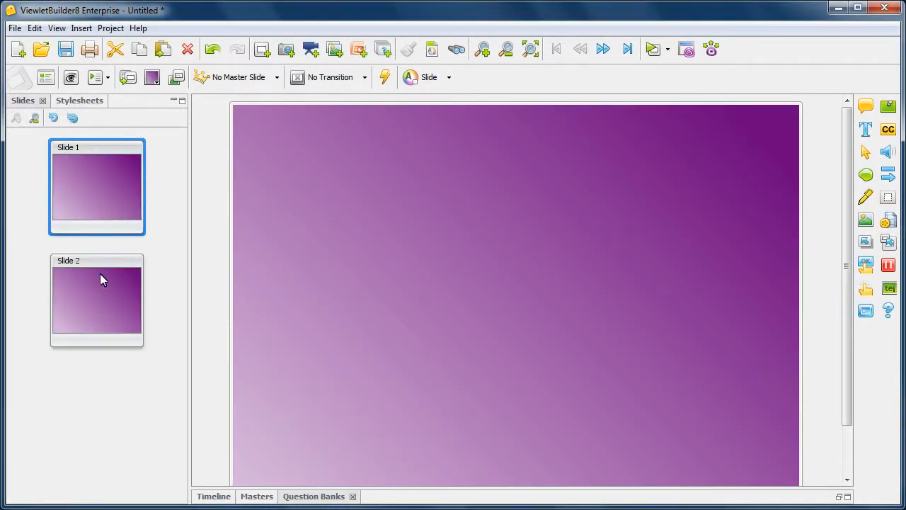
- Add the Text Properties attribute to the Slide style in the Default Stylesheet
left_click(71, 103)
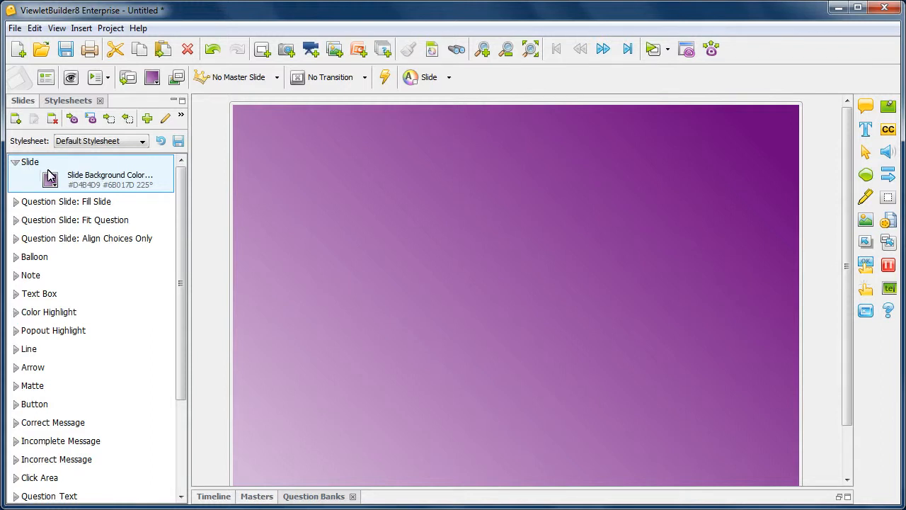
right_click(85, 176)
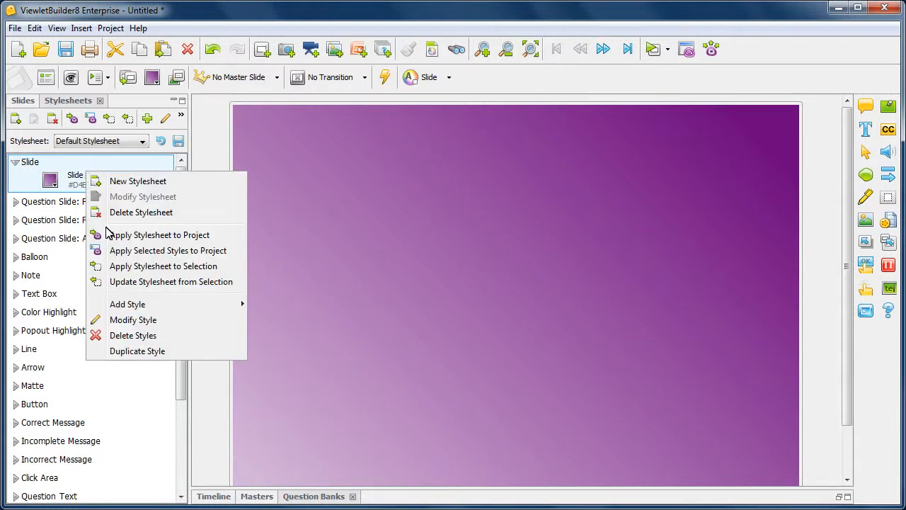
left_click(150, 320)
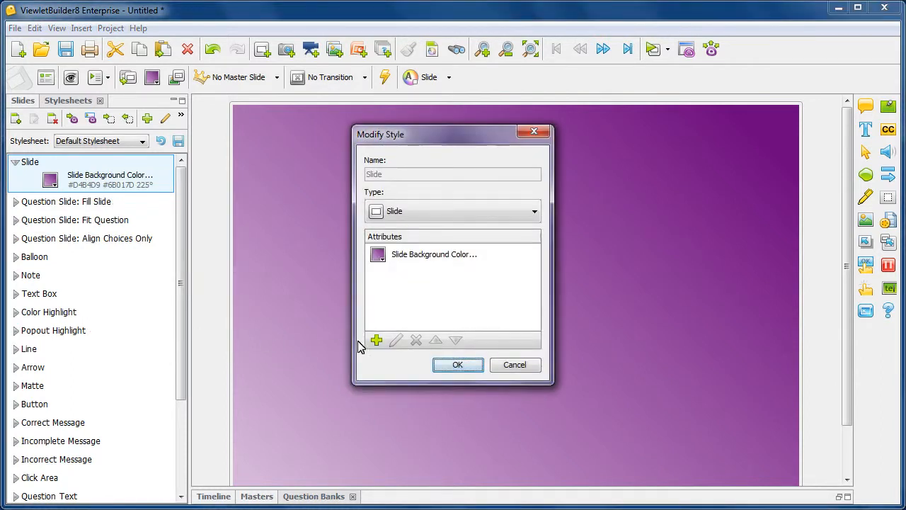
left_click(376, 341)
left_click_drag(508, 225, 436, 332)
left_click(436, 332)
left_click(430, 354)
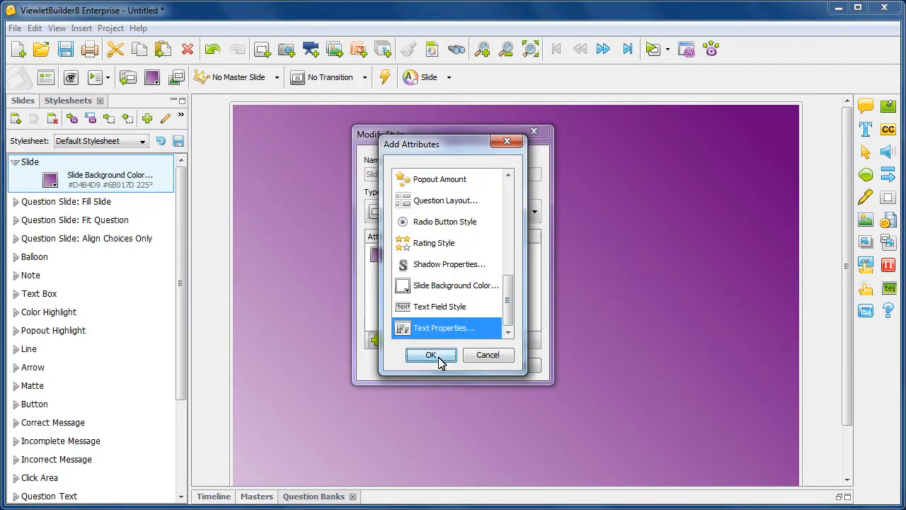
left_click(458, 365)
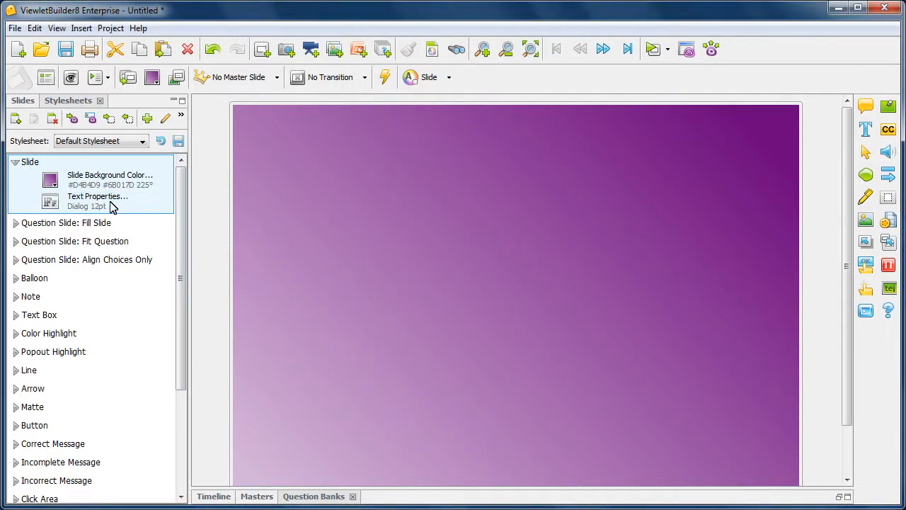
- Set the Slide style's text properties to the Trebuchet MS font at size 26
left_click(56, 205)
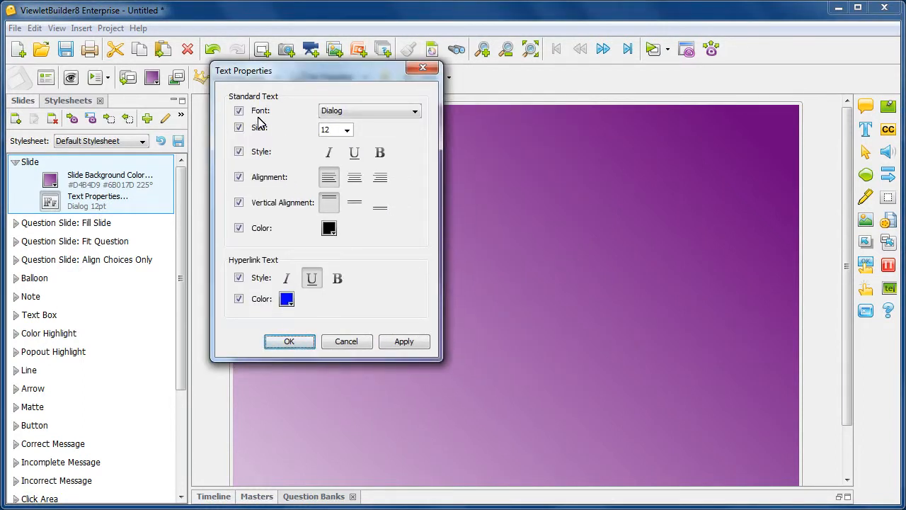
left_click(415, 114)
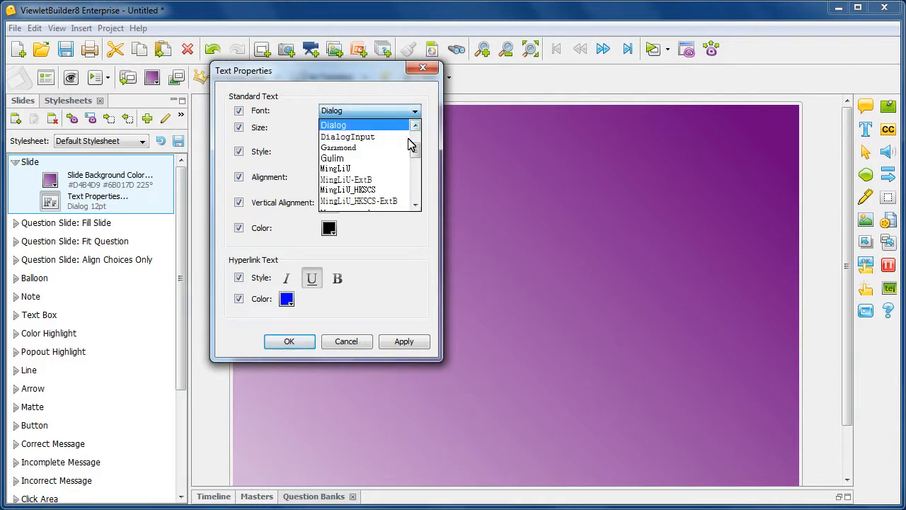
left_click_drag(415, 164, 414, 197)
left_click(379, 182)
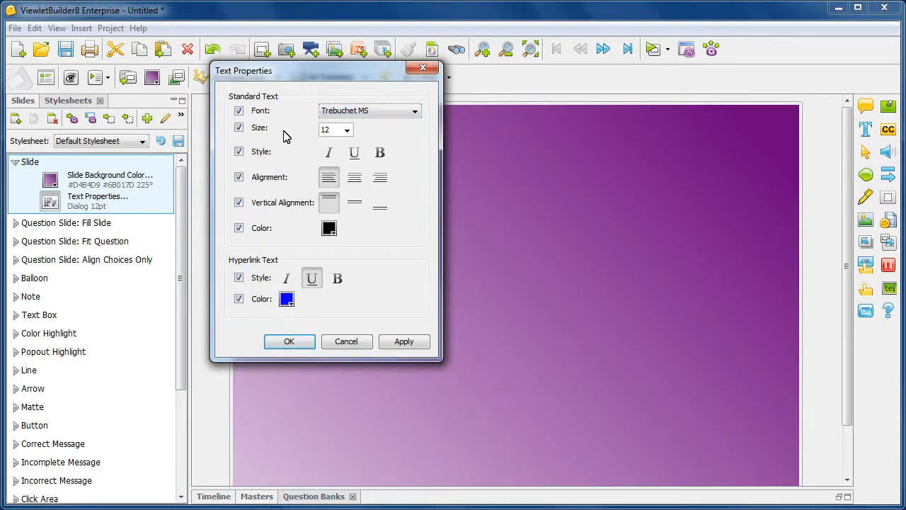
left_click(347, 130)
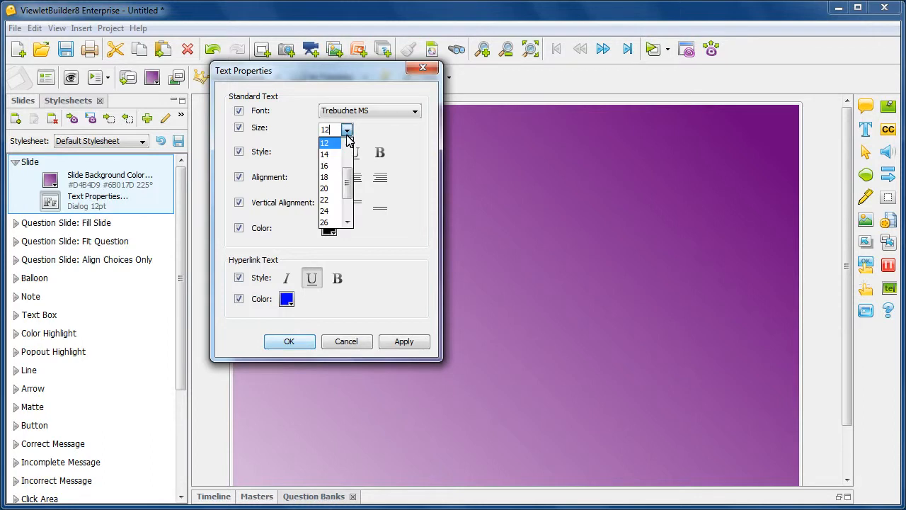
left_click(329, 209)
left_click(287, 342)
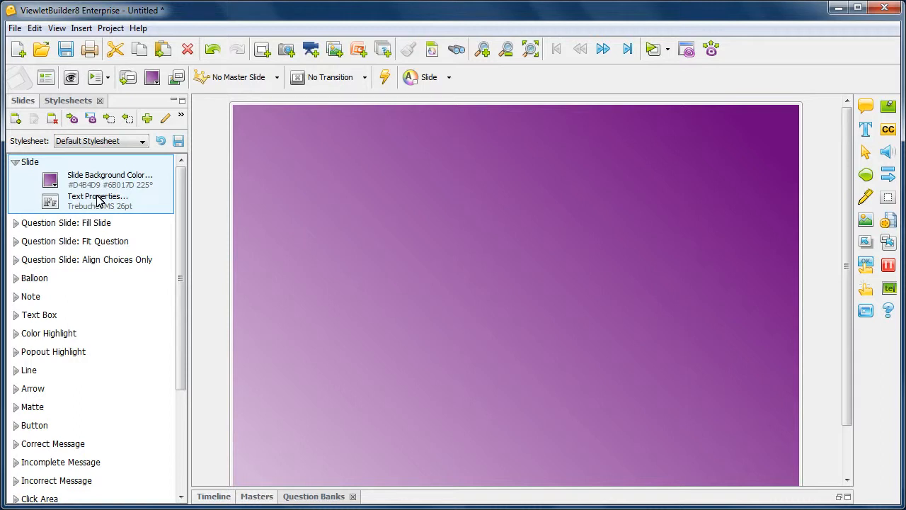
- Insert a balloon in the left half of the slide with the text "Balloon #1"
left_click(866, 106)
left_click(335, 240)
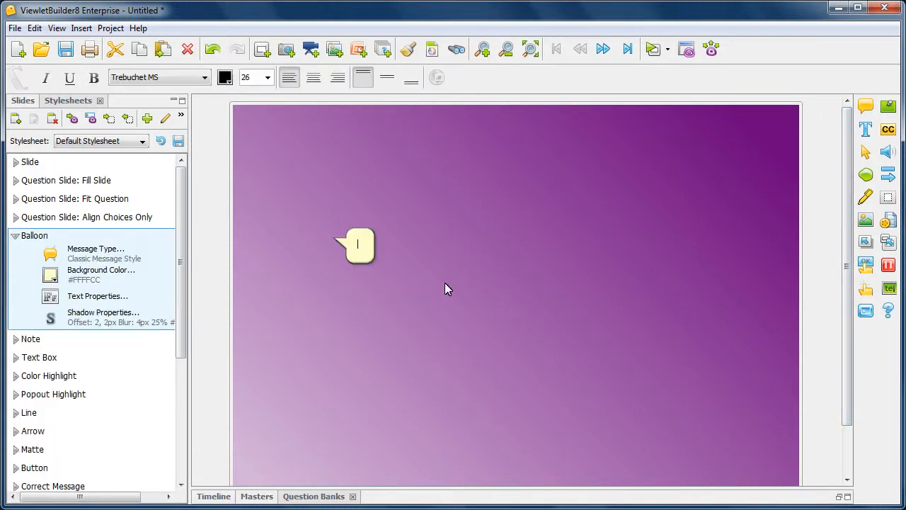
type("Baa")
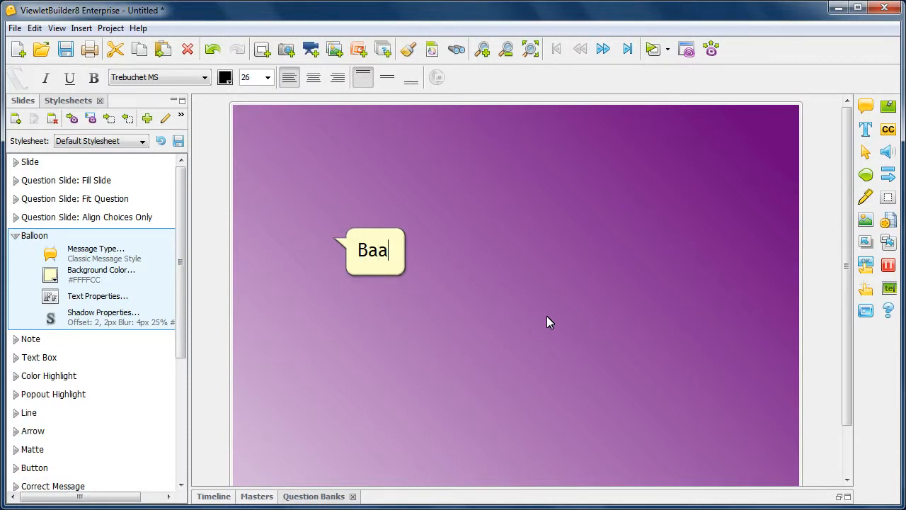
key("BackSpace")
type("lloo")
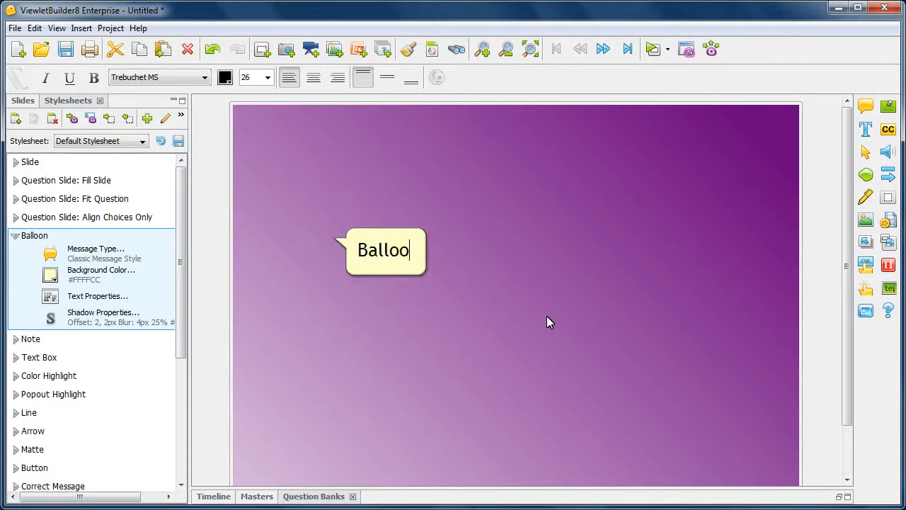
type("n #1")
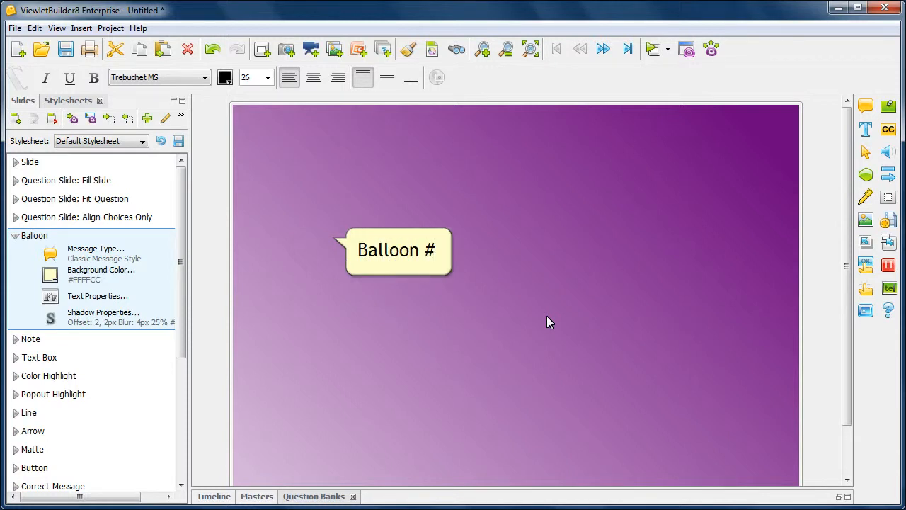
left_click(391, 335)
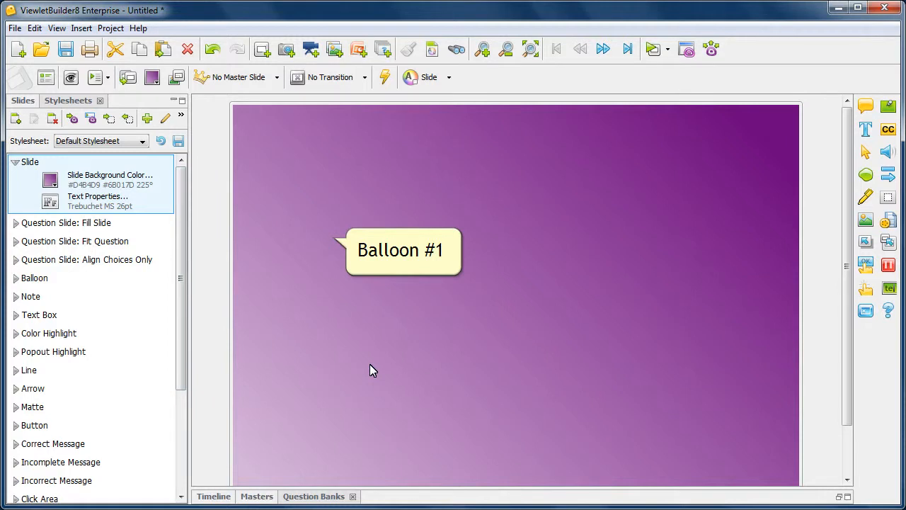
- Enable the font and size in the Balloon style's text properties, using Dialog at size 12
left_click(16, 278)
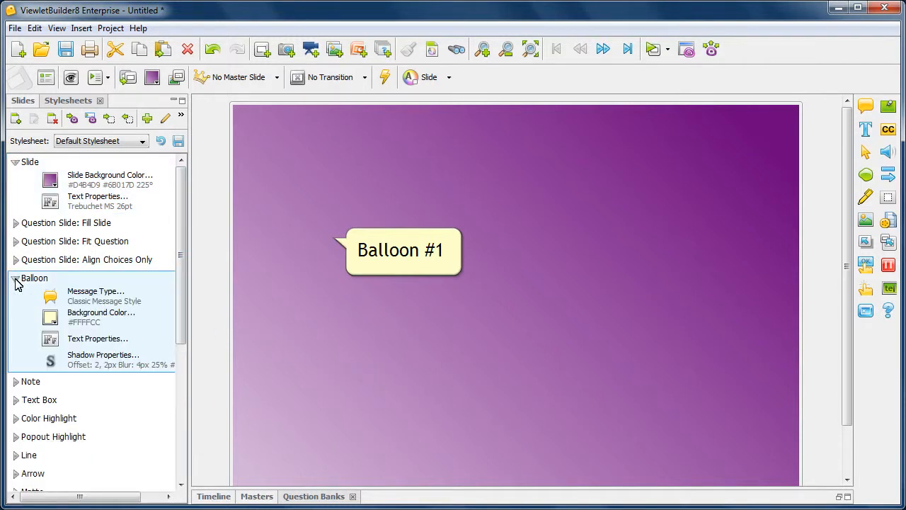
left_click(53, 341)
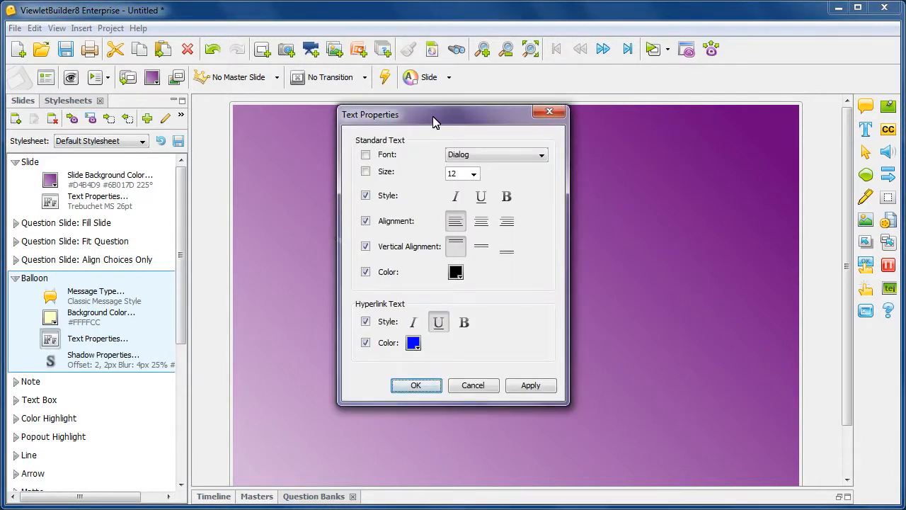
left_click_drag(308, 102, 605, 78)
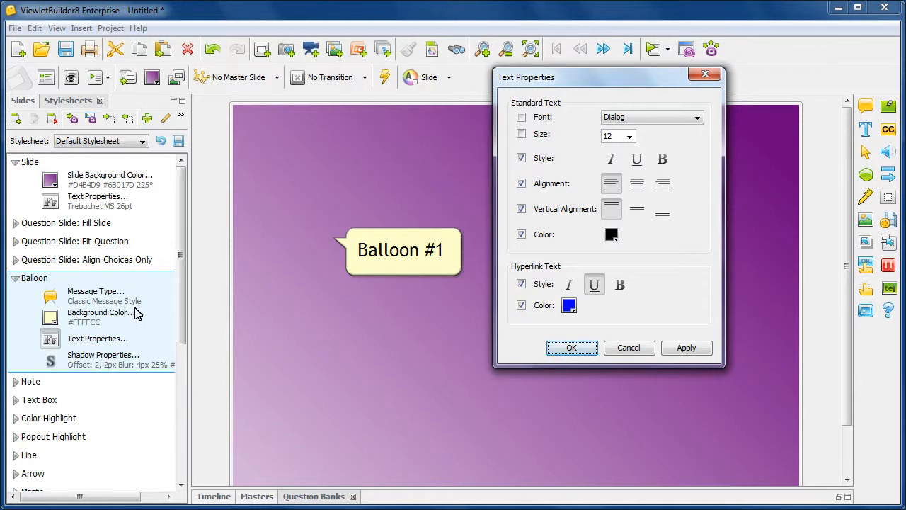
left_click(521, 118)
left_click(521, 134)
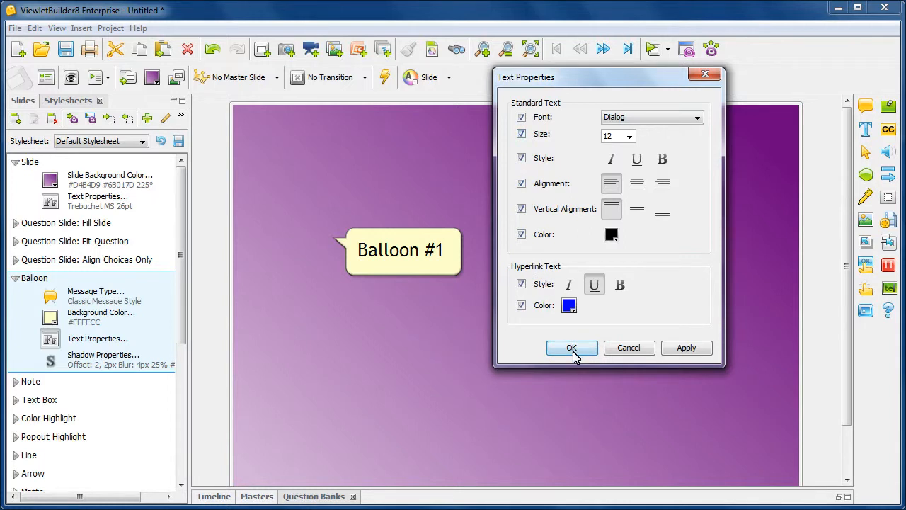
left_click(572, 348)
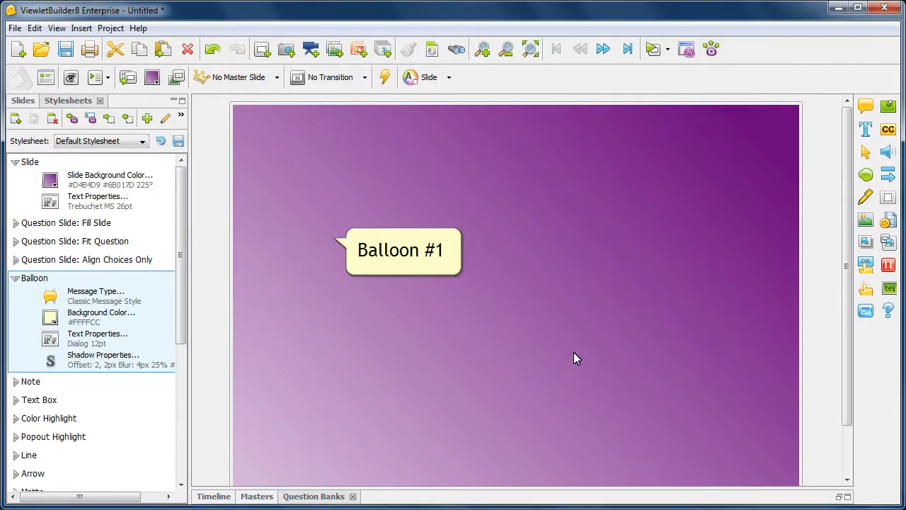
- Apply the Default Stylesheet to the whole project and review the Balloon style's attributes
left_click(73, 119)
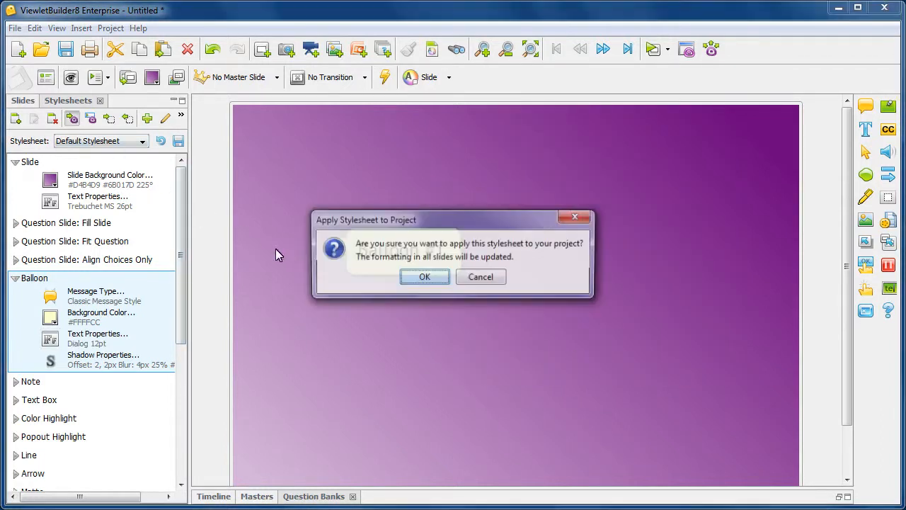
left_click(441, 281)
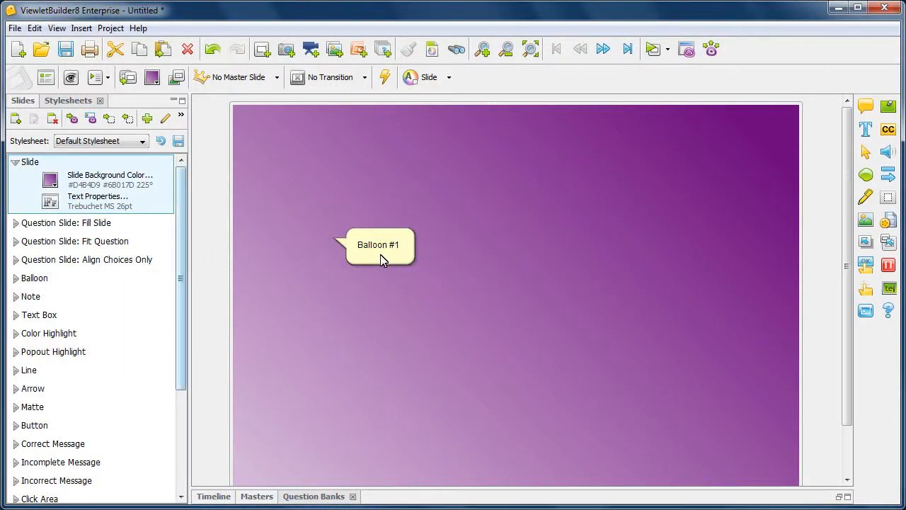
left_click(16, 277)
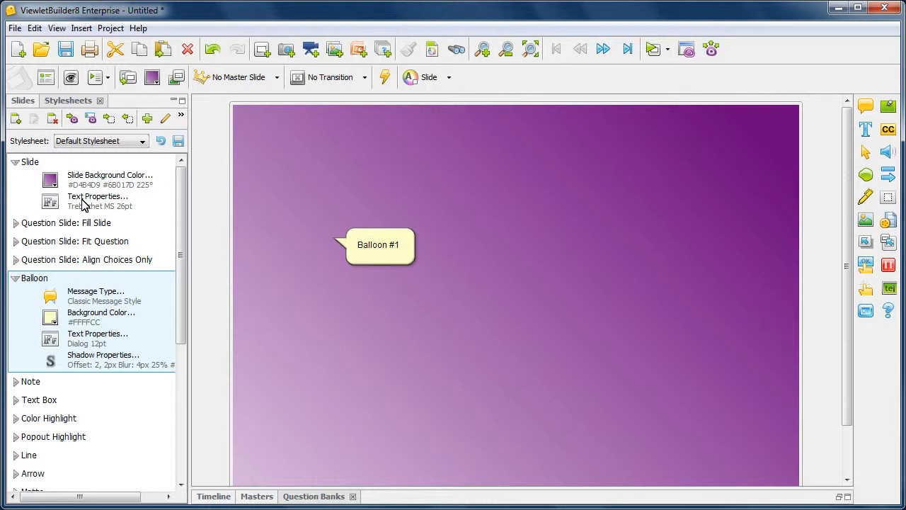
left_click(461, 188)
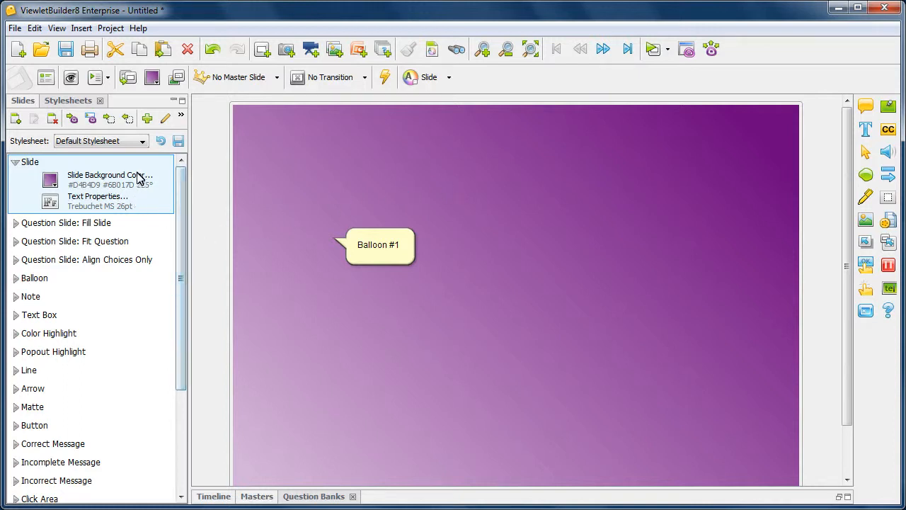
- Add a second standard Balloon style to the Default Stylesheet and set its background color to #003366
left_click(148, 119)
mouse_move(238, 137)
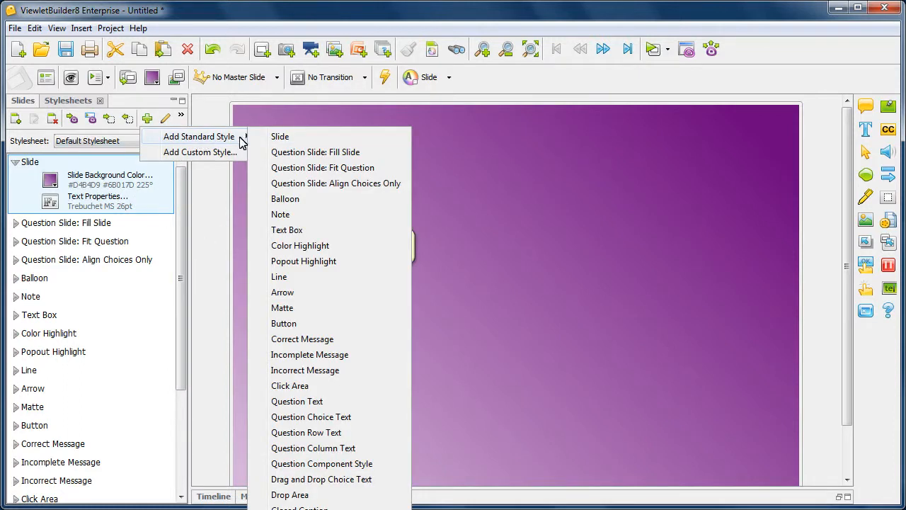
left_click(303, 204)
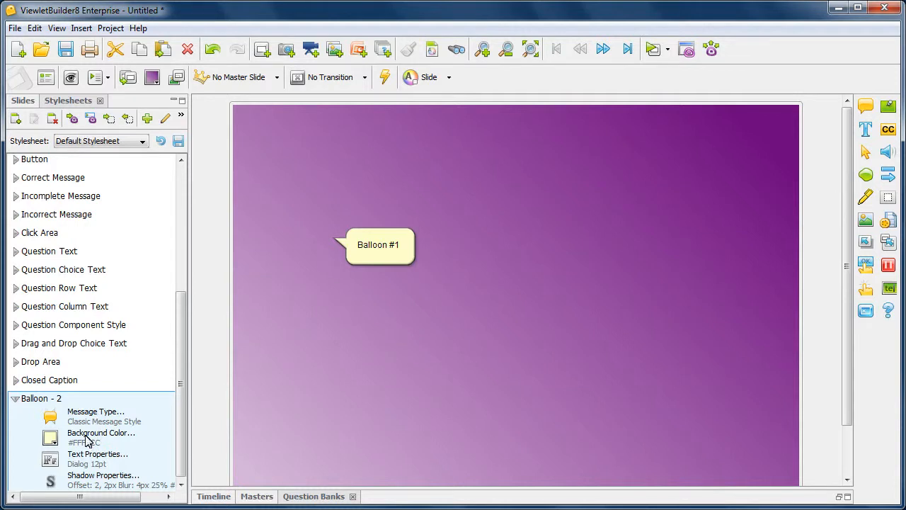
left_click(50, 439)
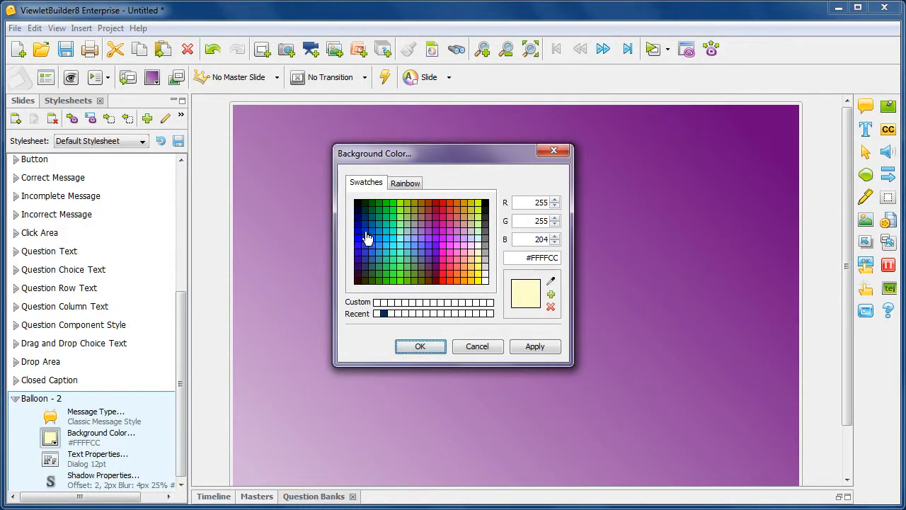
left_click(367, 225)
left_click(420, 347)
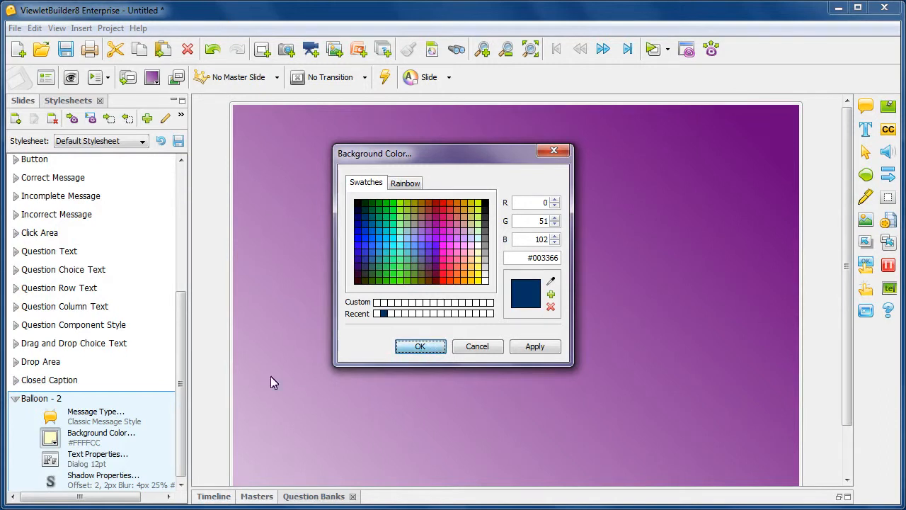
- Set the Balloon - 2 style's text properties to size 20 and white color
left_click(50, 459)
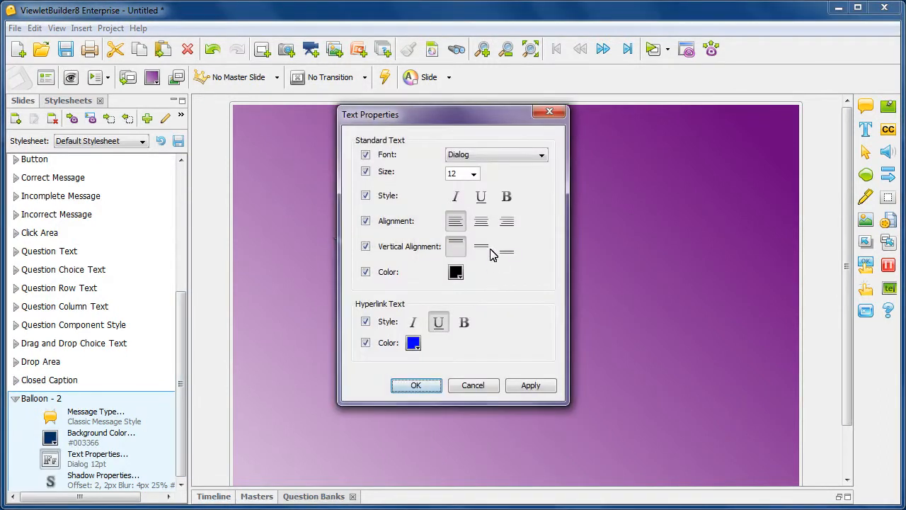
left_click(473, 174)
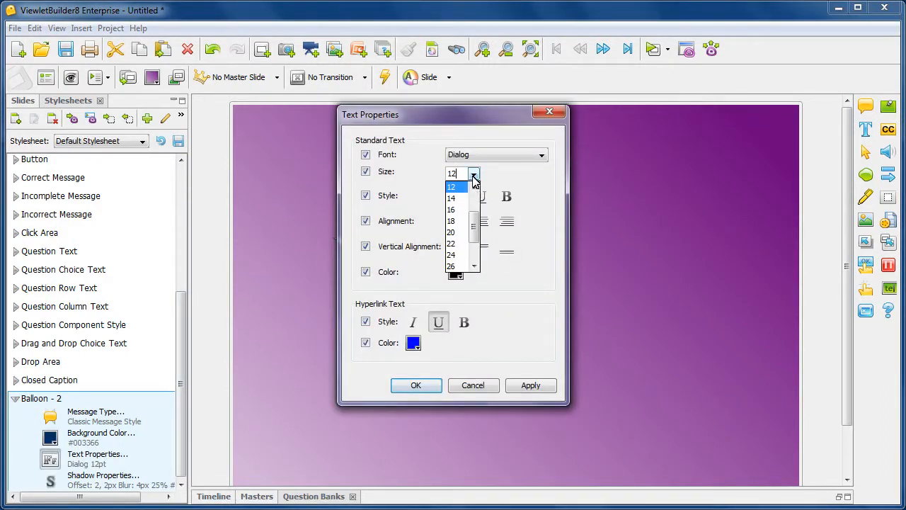
left_click(459, 232)
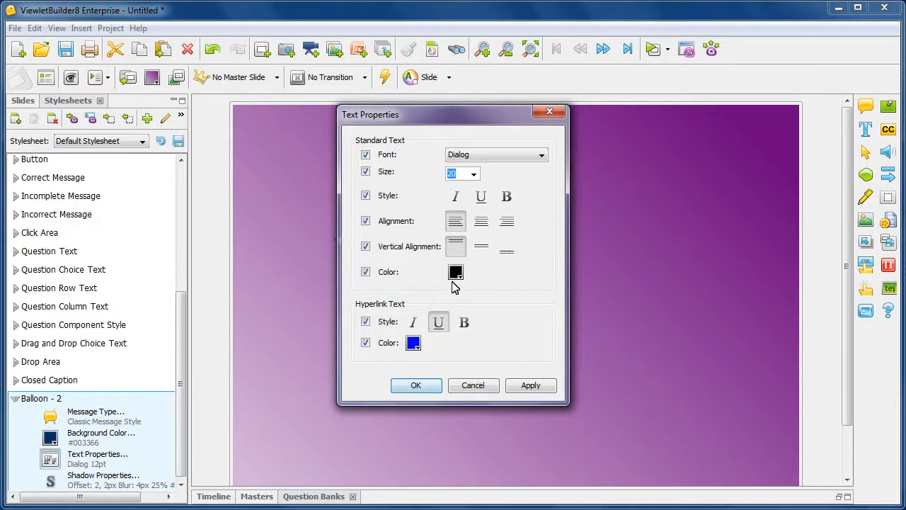
left_click(457, 273)
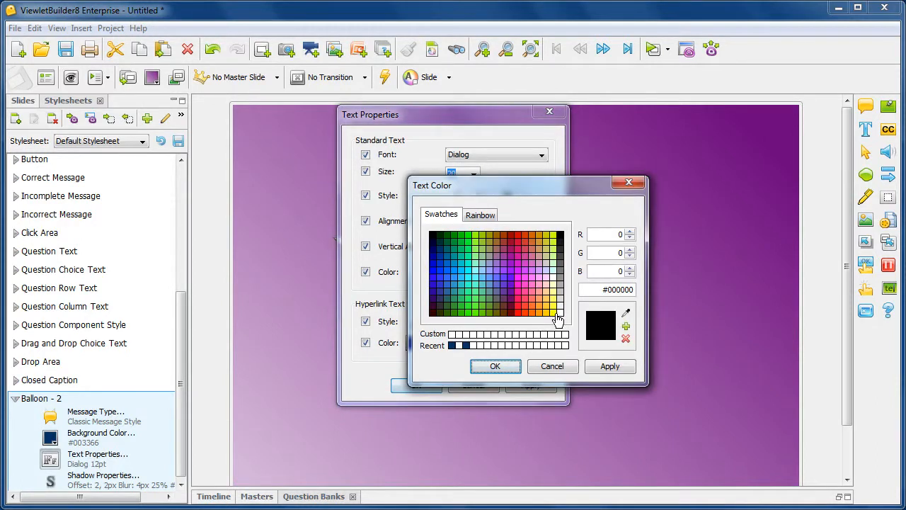
left_click(560, 313)
left_click(504, 369)
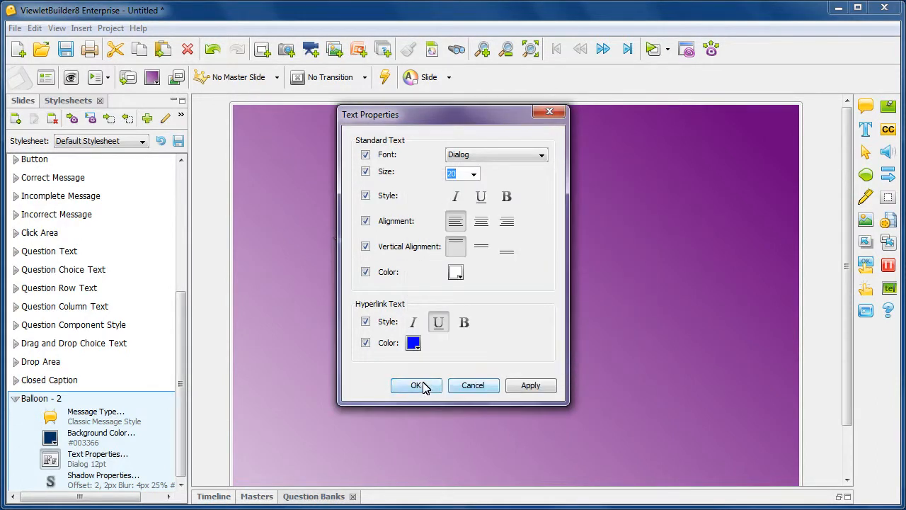
left_click(438, 384)
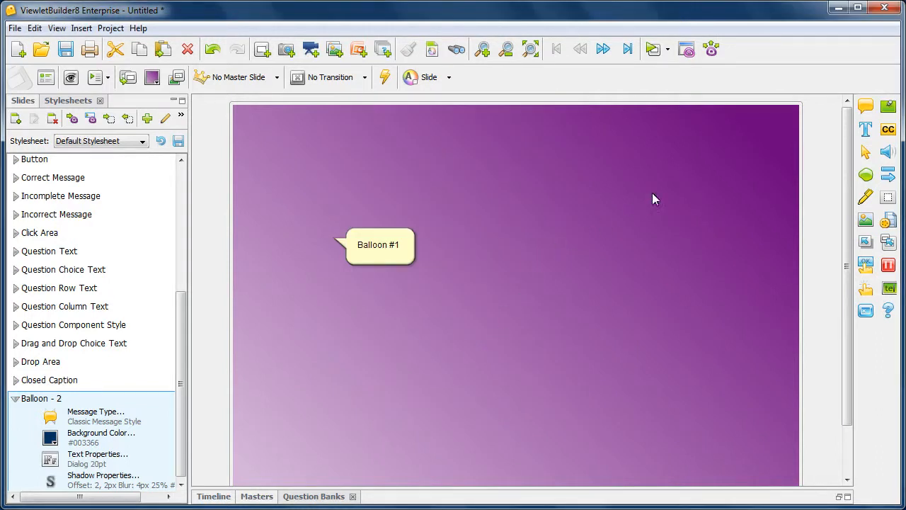
- Insert another balloon in the upper middle of the slide with the text "Balloon #2"
left_click(865, 105)
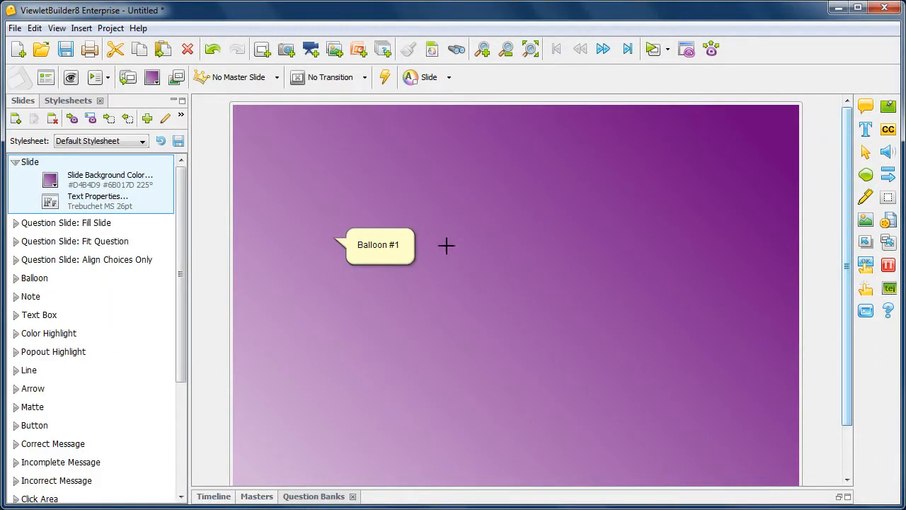
left_click(494, 213)
type("Ba")
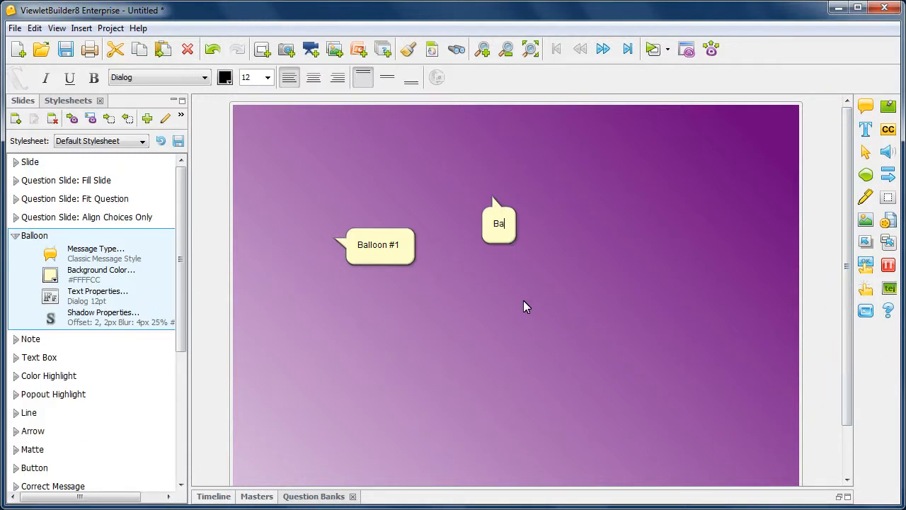
type("lloon")
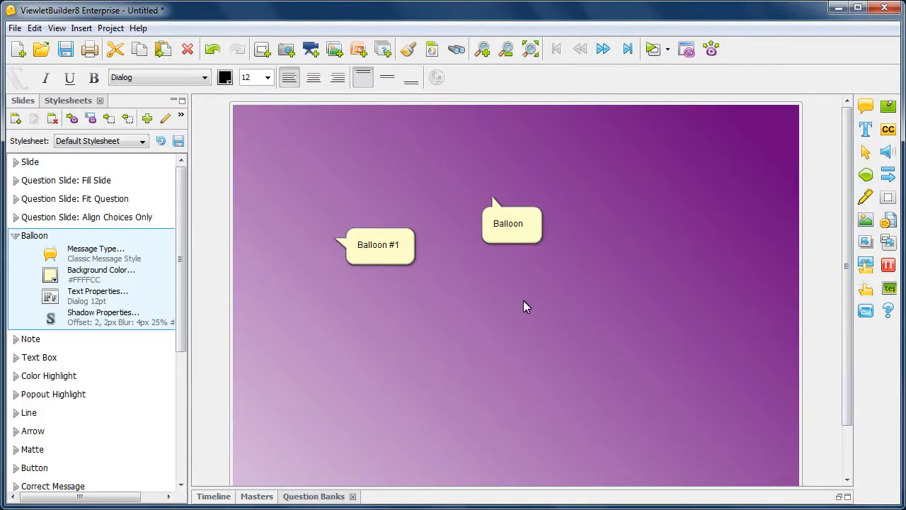
type(" #2")
left_click(523, 306)
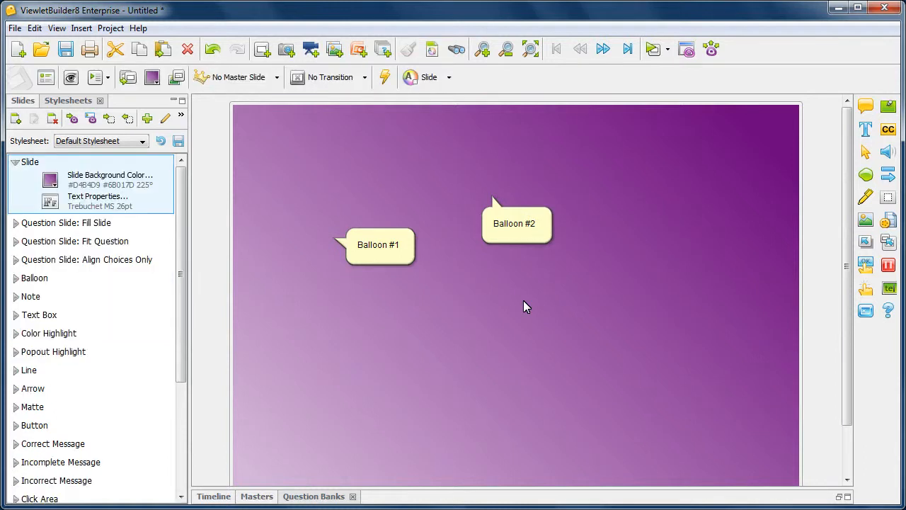
- Assign the Balloon - 2 style from the current stylesheet to the "Balloon #2" balloon
left_click(531, 224)
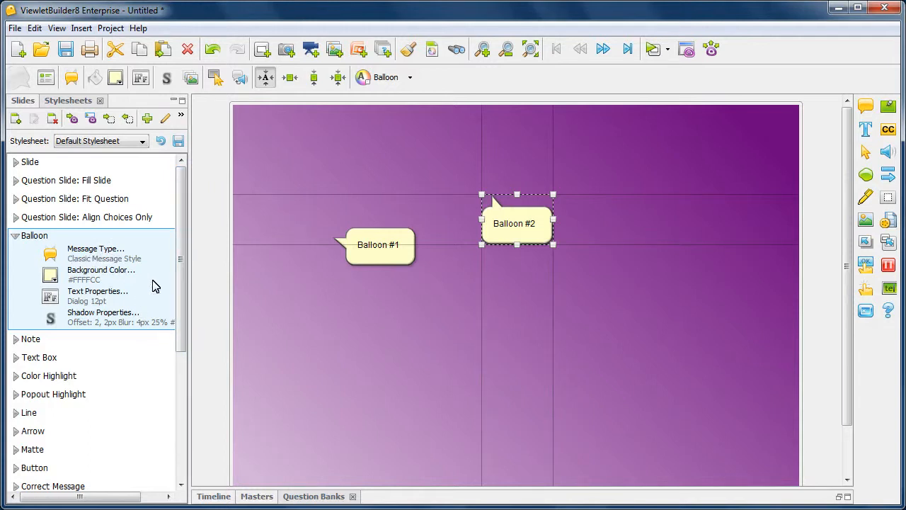
scroll(182, 390, "down", 4)
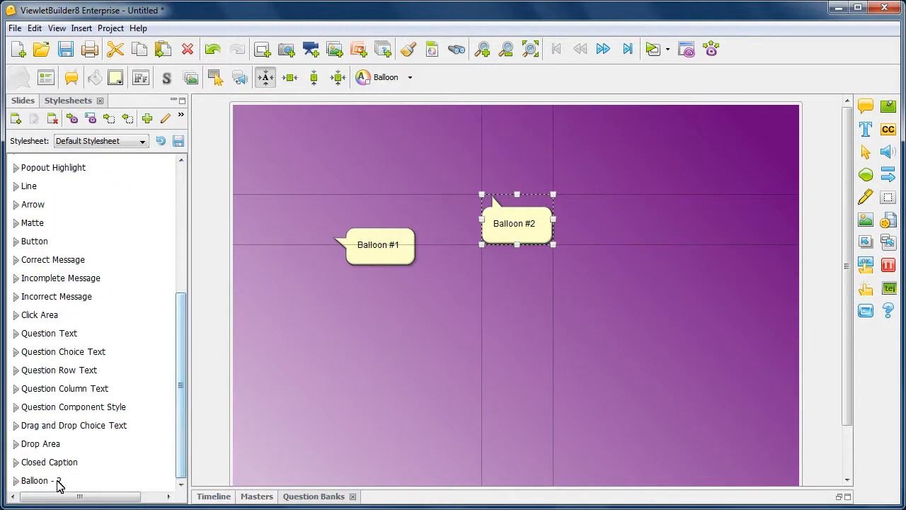
left_click_drag(176, 431, 202, 272)
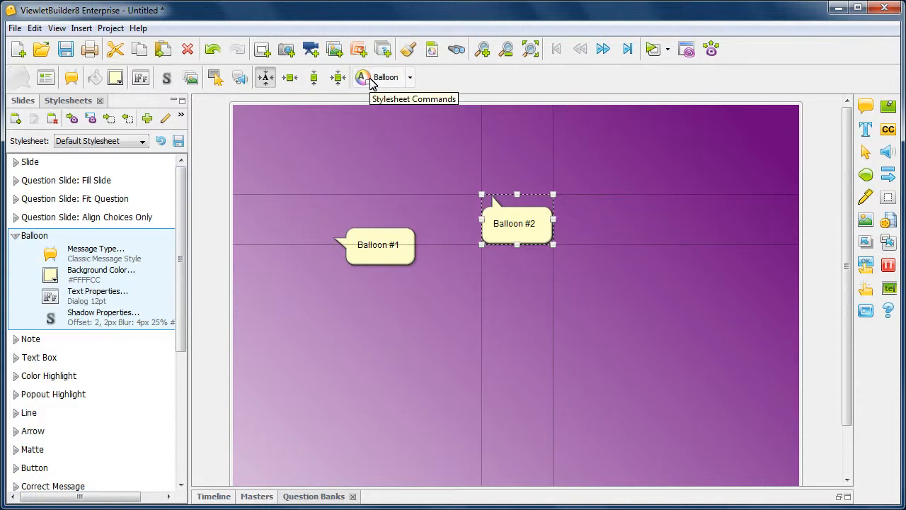
left_click(410, 80)
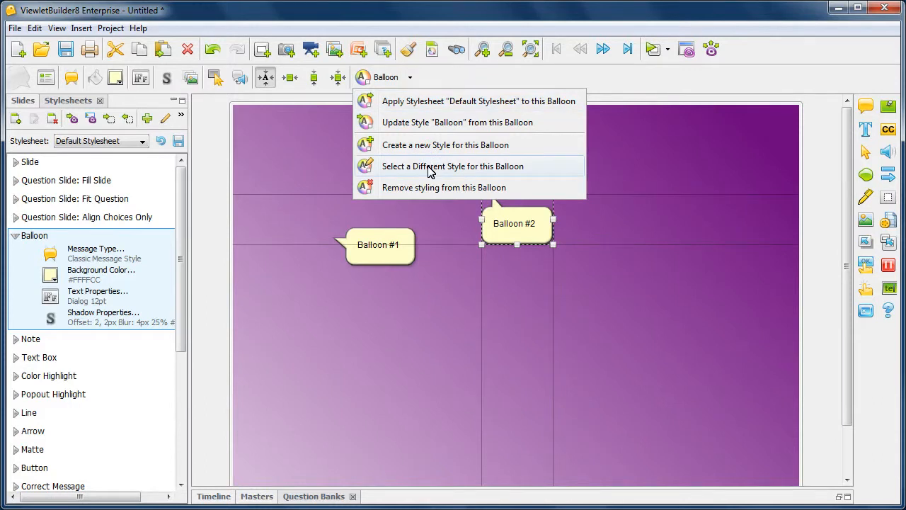
left_click(430, 169)
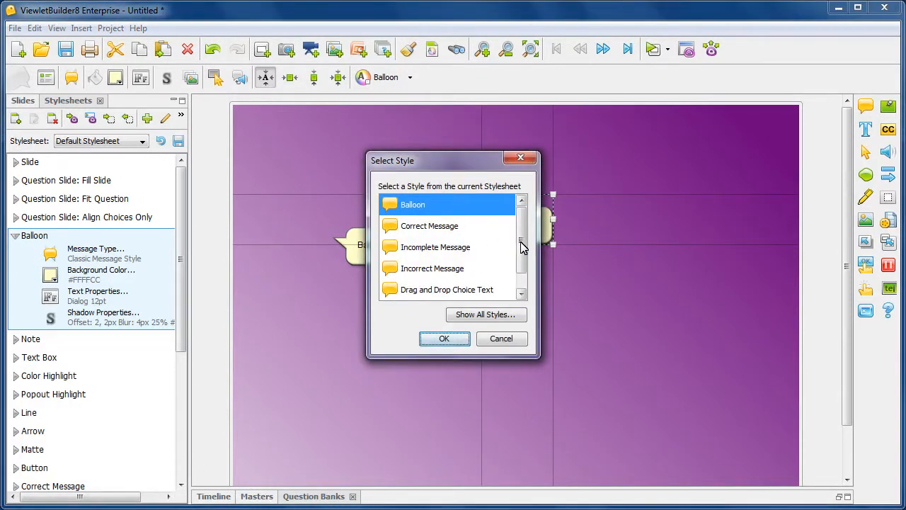
left_click_drag(522, 246, 521, 267)
left_click(429, 300)
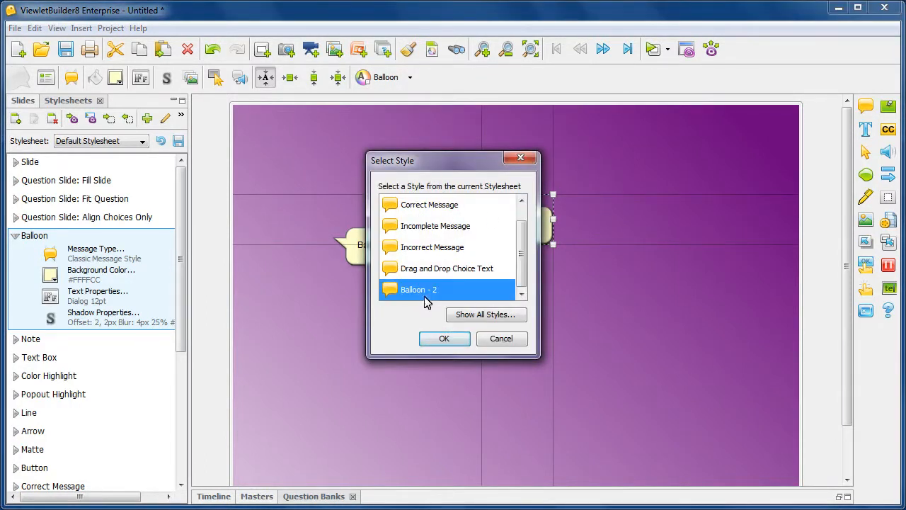
left_click(445, 339)
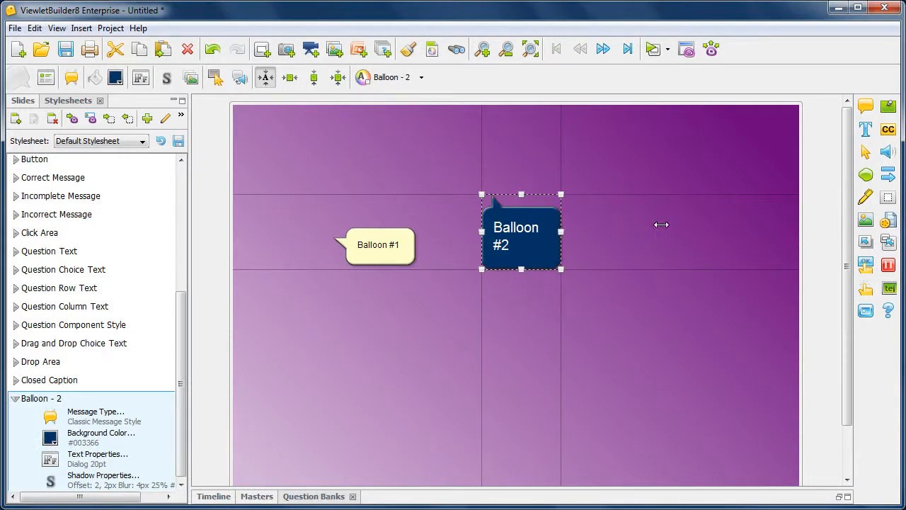
- Widen the "Balloon #2" balloon so its text fits on one line, and deselect it
left_click_drag(661, 224, 693, 225)
left_click(270, 81)
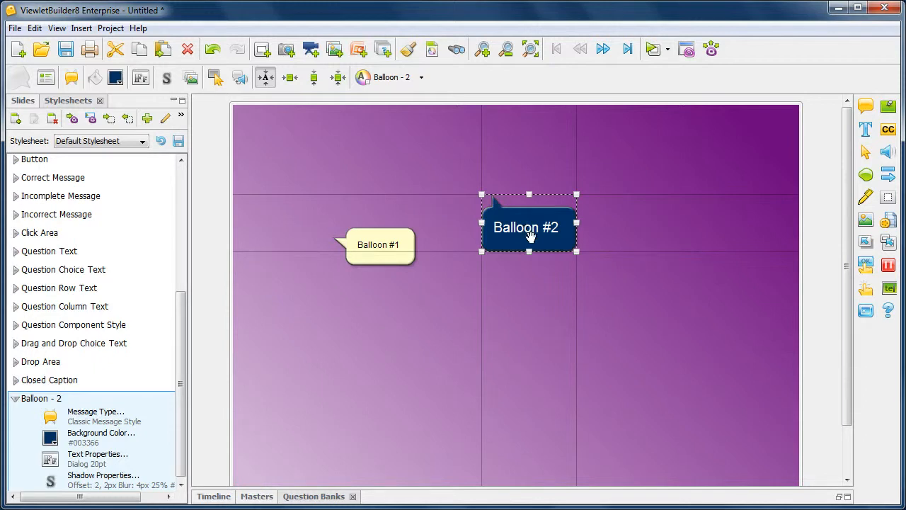
left_click(543, 281)
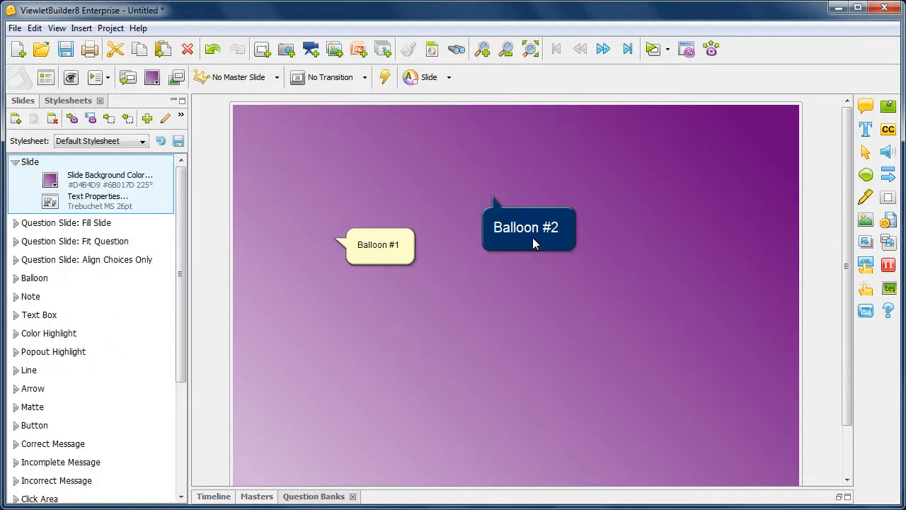
- Set the Balloon - 2 style's background color to #006633 and apply only that selected style to the project
left_click_drag(181, 273, 177, 395)
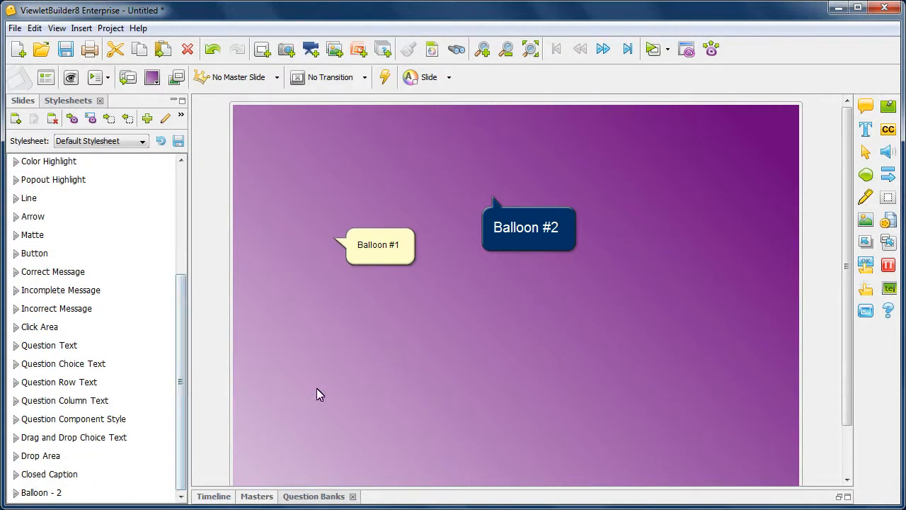
left_click(36, 493)
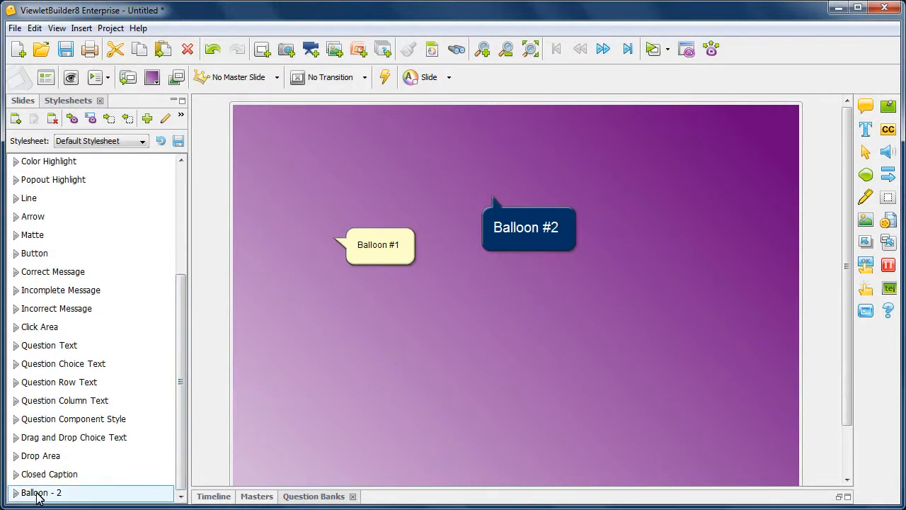
left_click(16, 493)
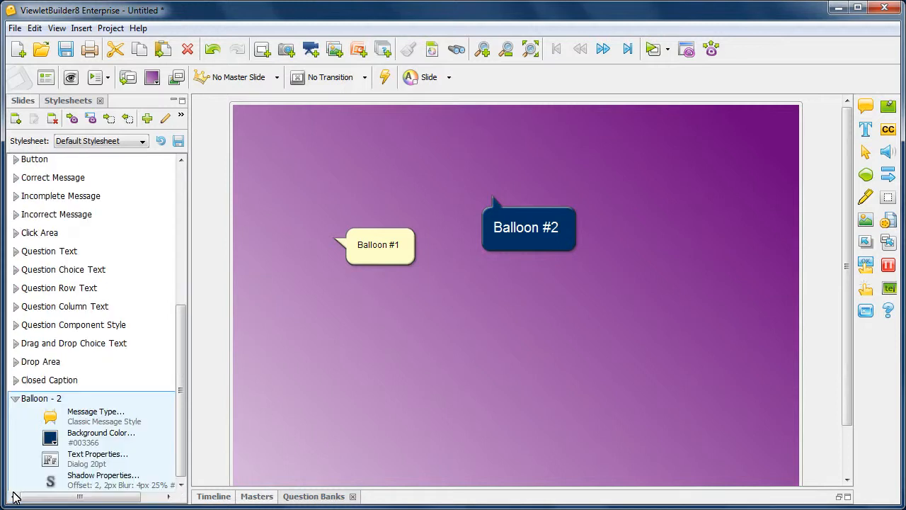
left_click(74, 432)
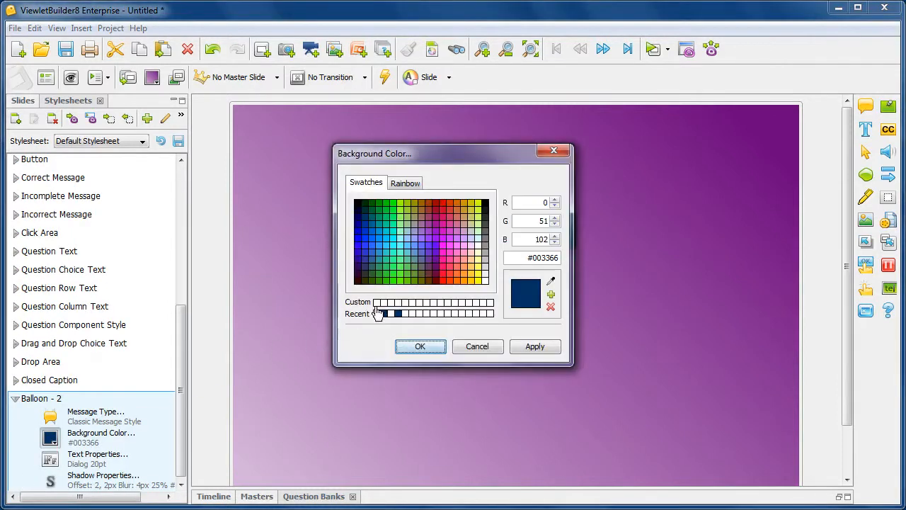
left_click(376, 220)
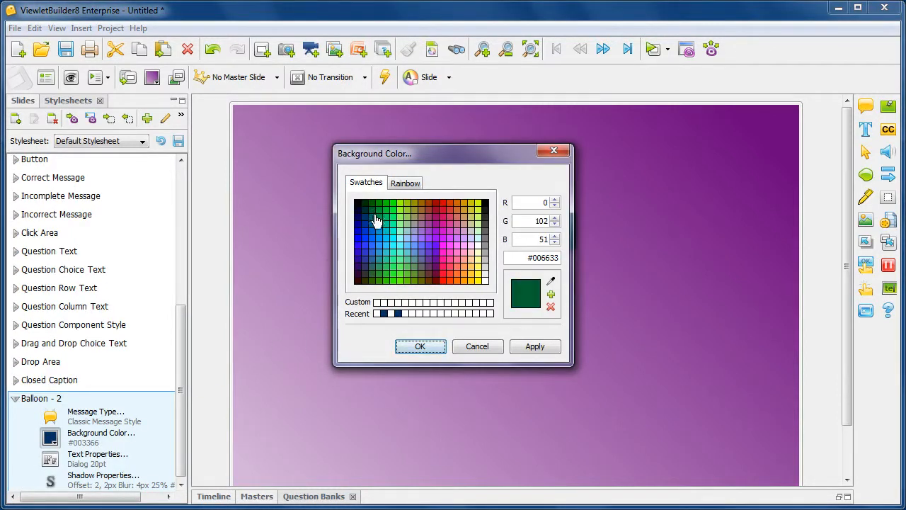
left_click(423, 346)
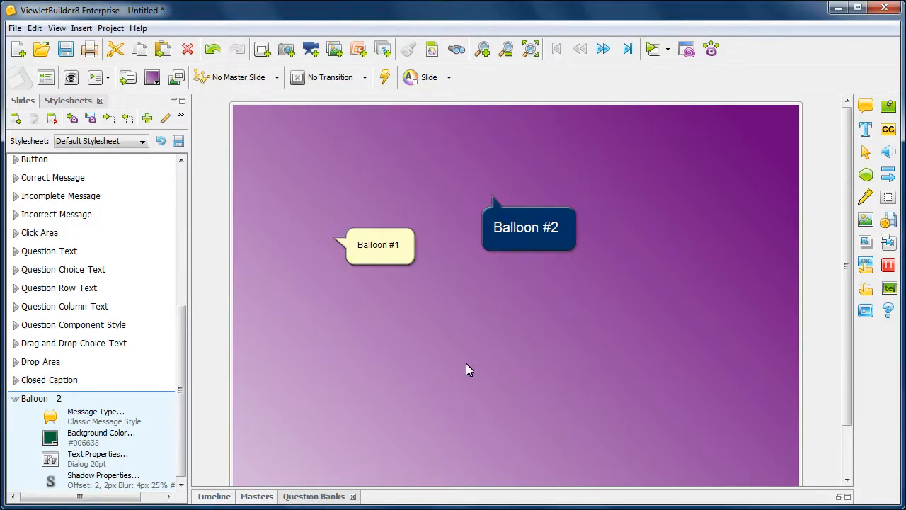
left_click(90, 120)
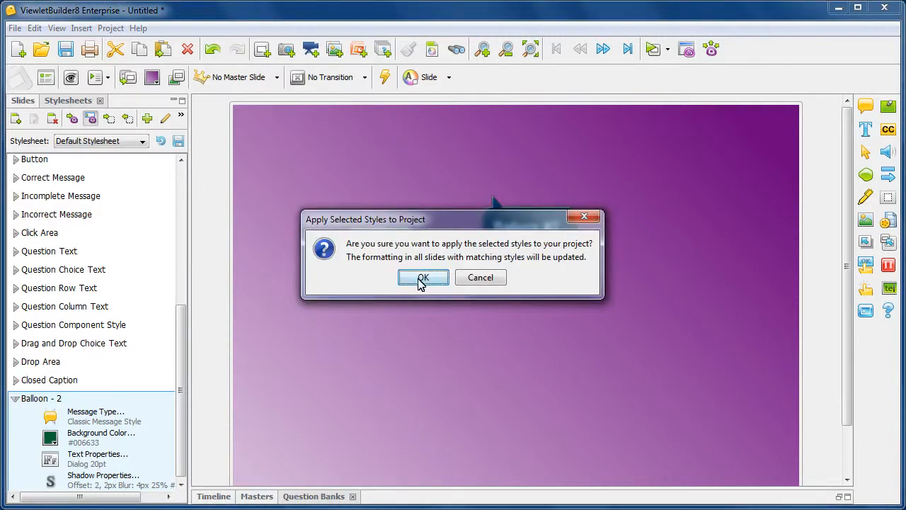
left_click(422, 279)
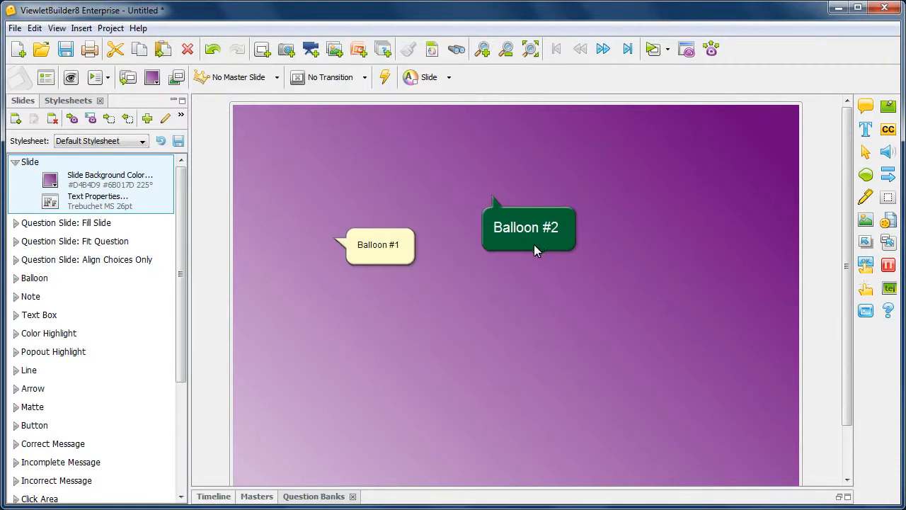